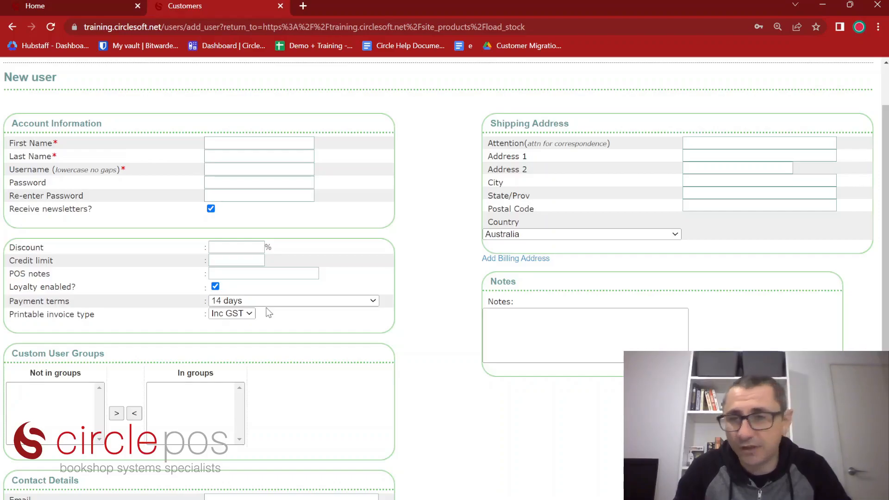
pyautogui.scroll(-3, 368, 331)
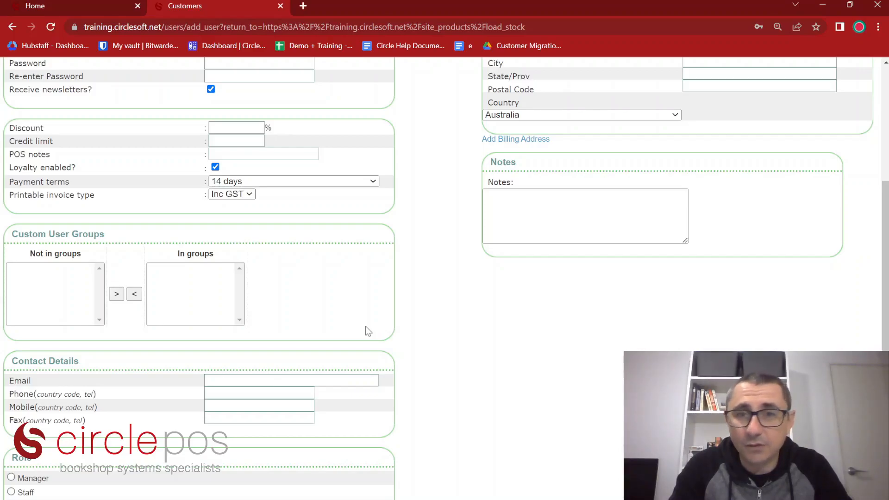
pyautogui.scroll(3, 657, 315)
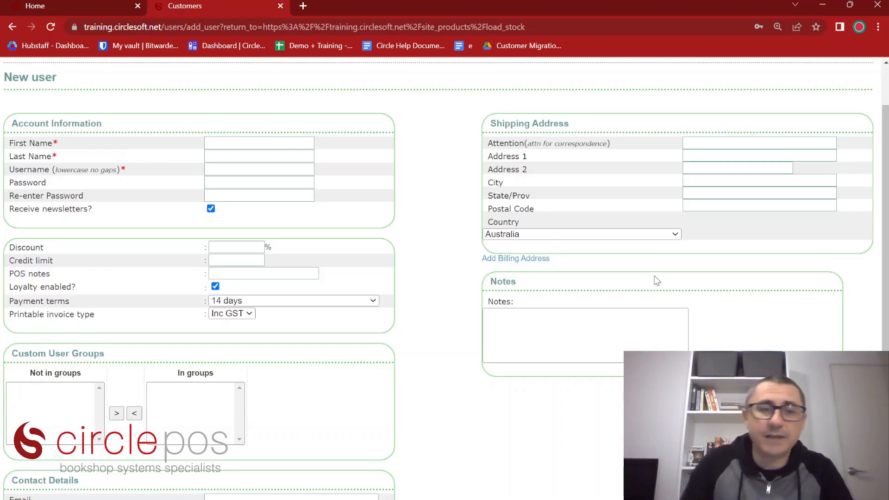
pyautogui.scroll(-4, 424, 267)
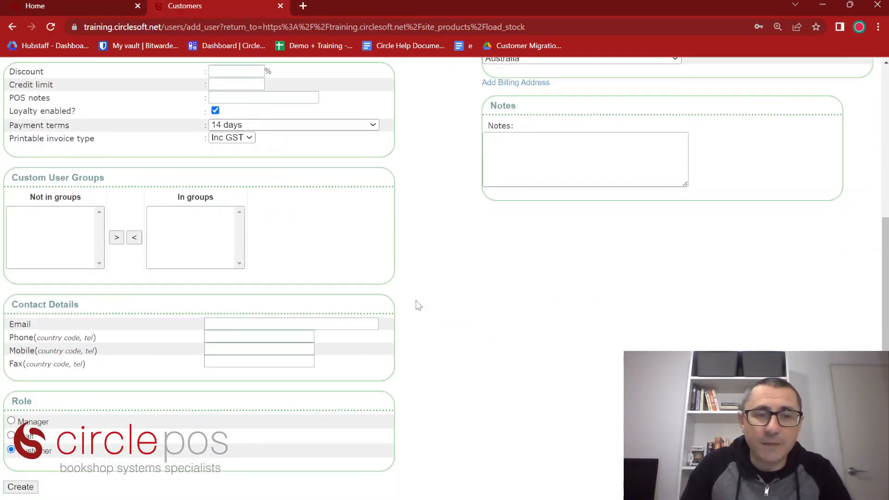
pyautogui.click(20, 486)
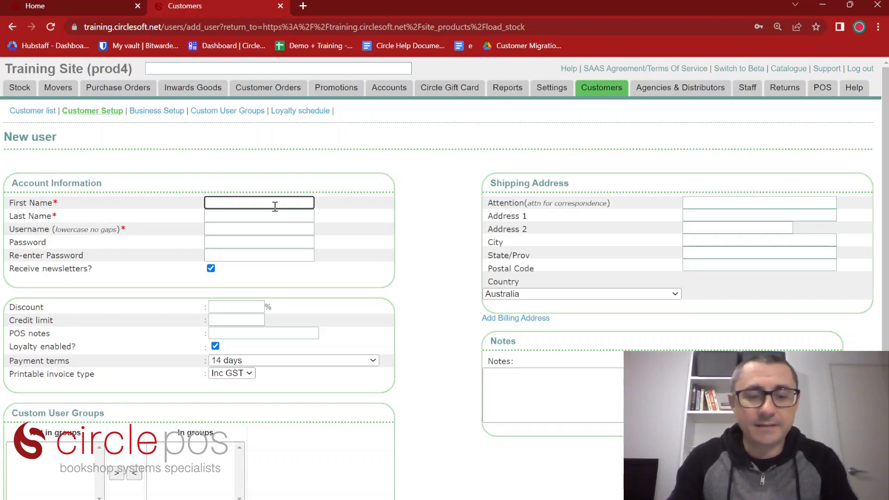
# Enter the customer's first and last name and the POS note AUTHOR
pyautogui.write('Albert')
pyautogui.press('Tab')
pyautogui.write('Camus')
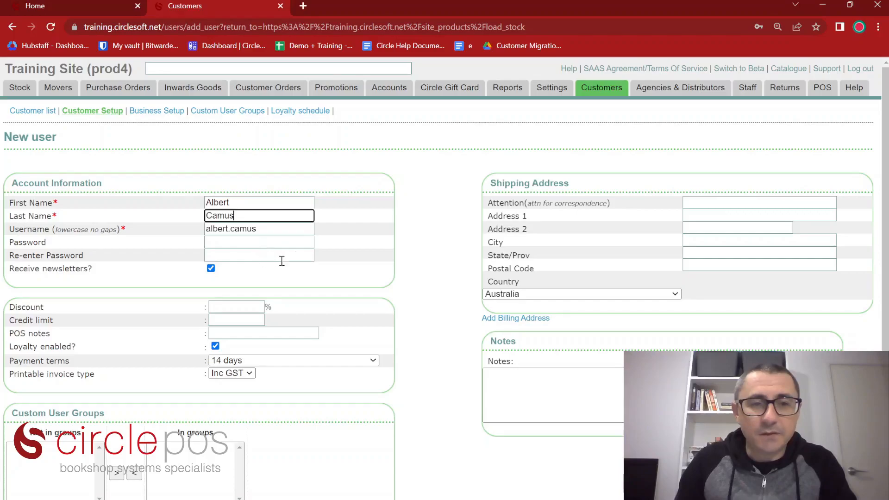
pyautogui.scroll(-1, 299, 280)
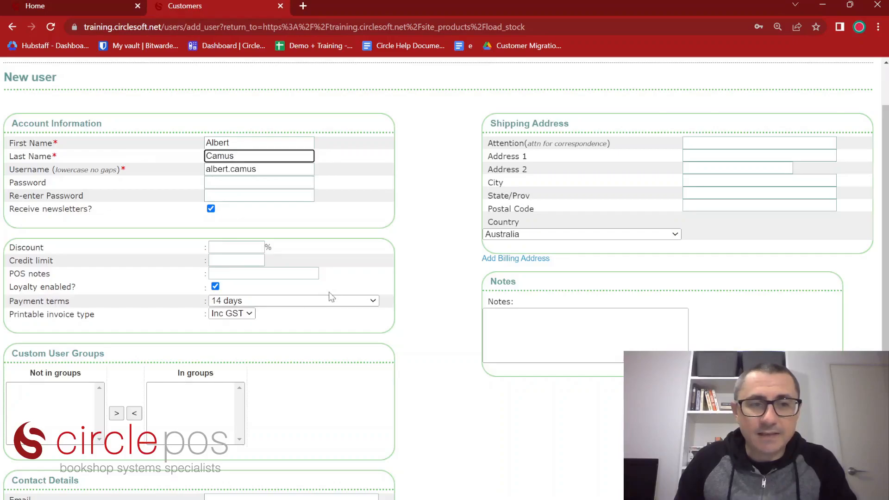
pyautogui.click(310, 274)
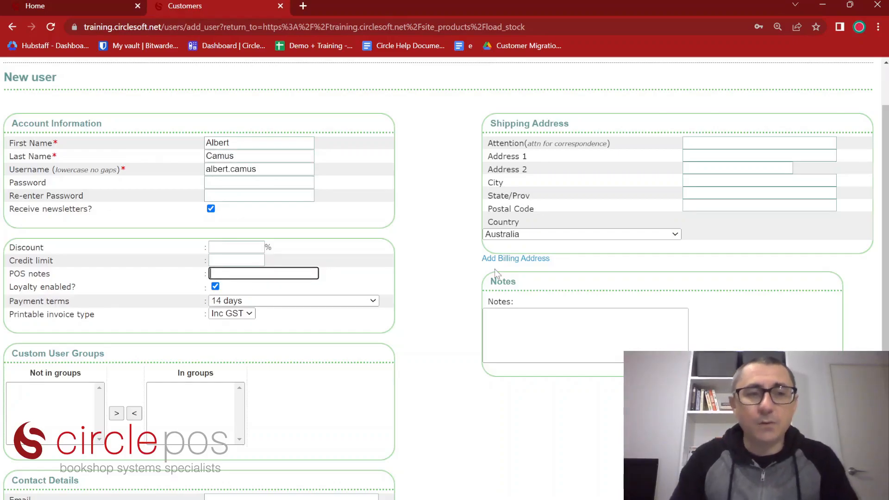
pyautogui.write('AUTHOR')
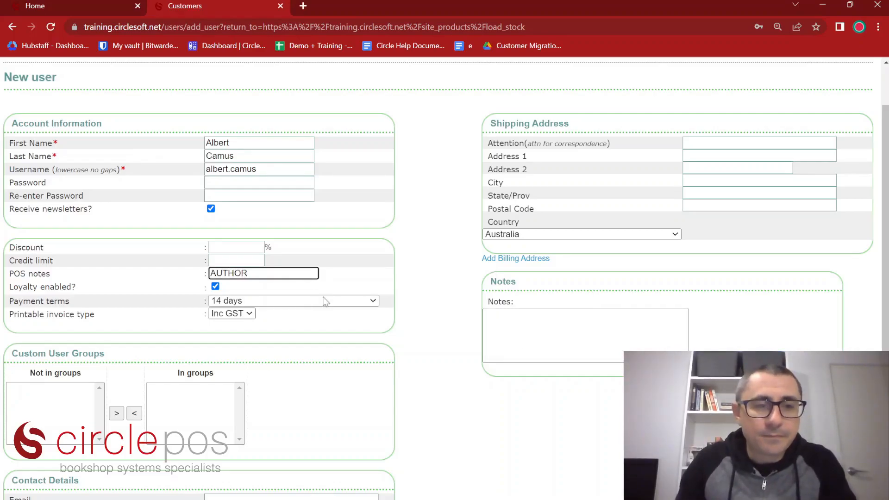
# Add the customer's e-mail address and mobile number, then create the account
pyautogui.scroll(-4, 326, 305)
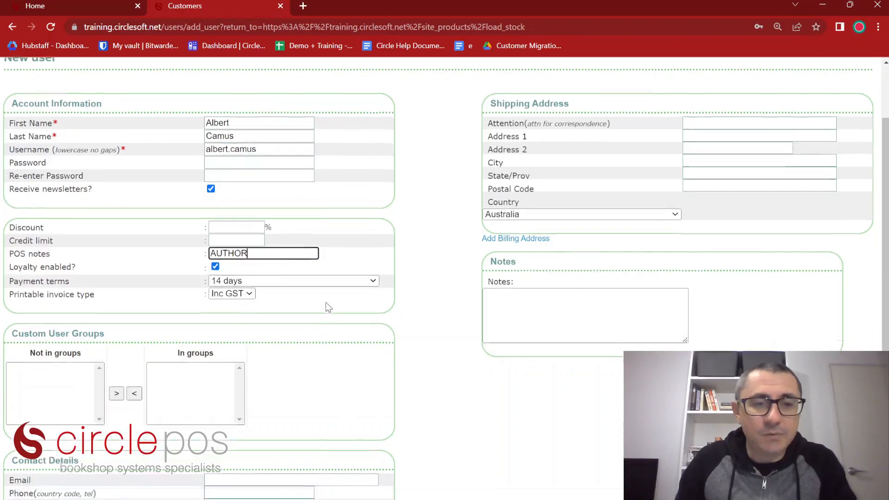
pyautogui.click(246, 322)
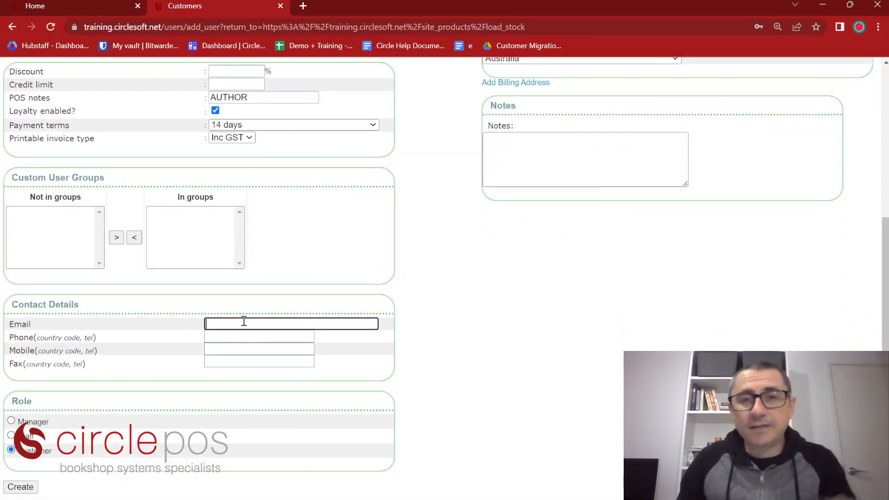
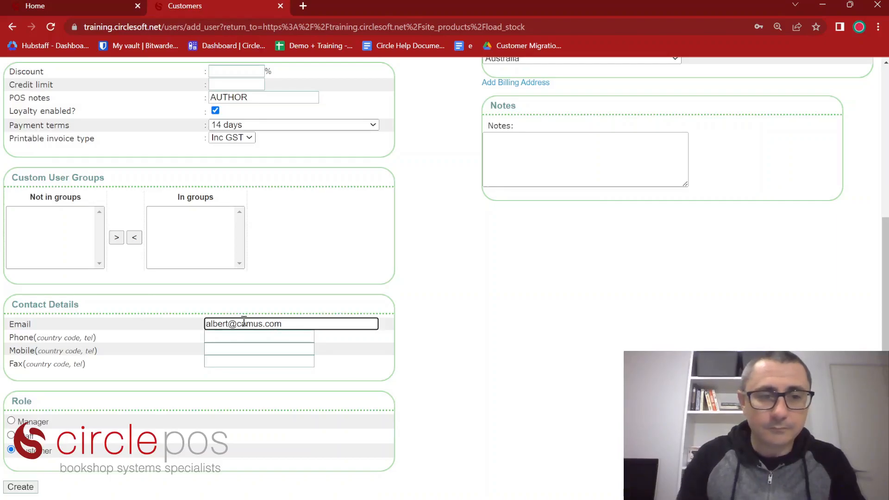
pyautogui.click(220, 349)
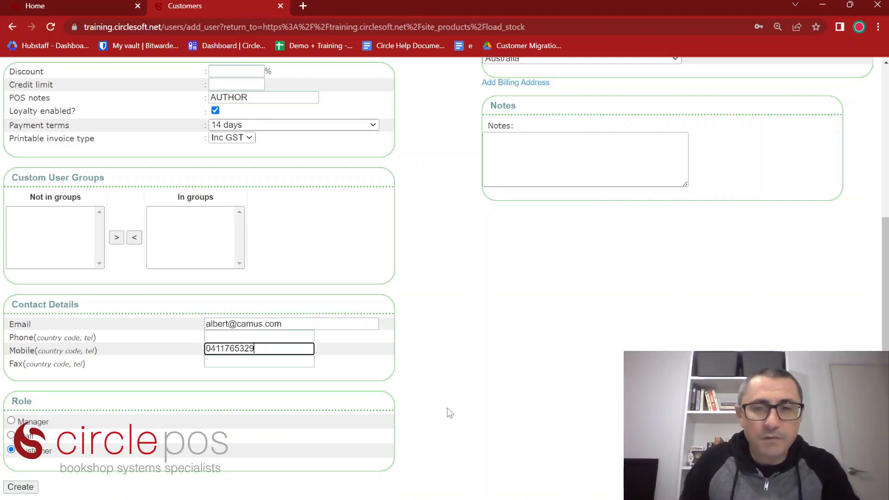
pyautogui.click(25, 490)
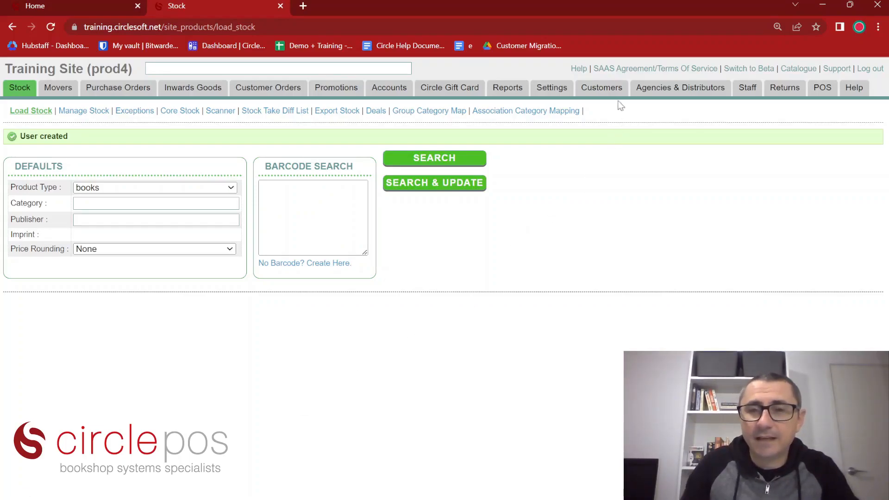
# Choose Business Setup from the Customers menu to open a blank New Business form
pyautogui.moveTo(615, 93)
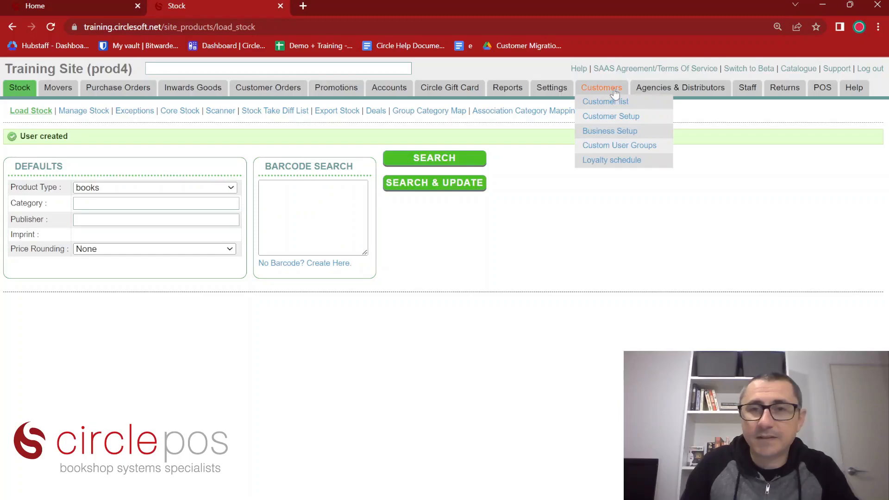
pyautogui.click(614, 132)
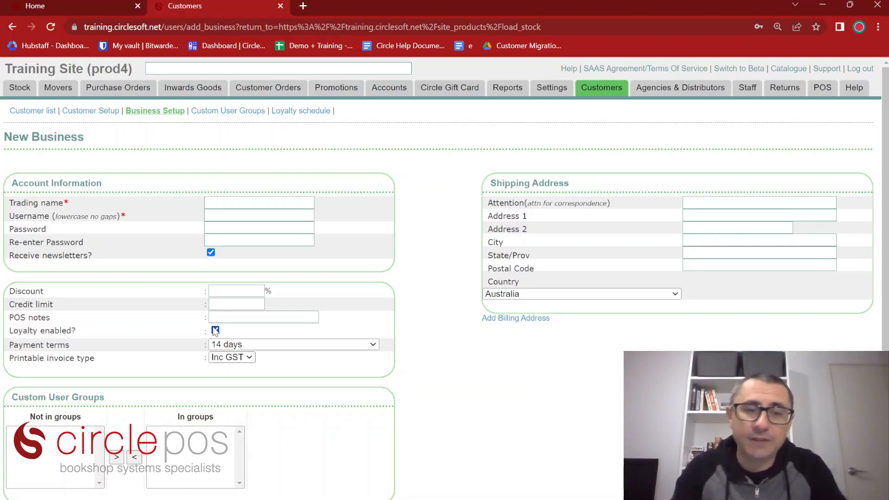
# Scroll down through the blank New Business form
pyautogui.scroll(-3, 426, 348)
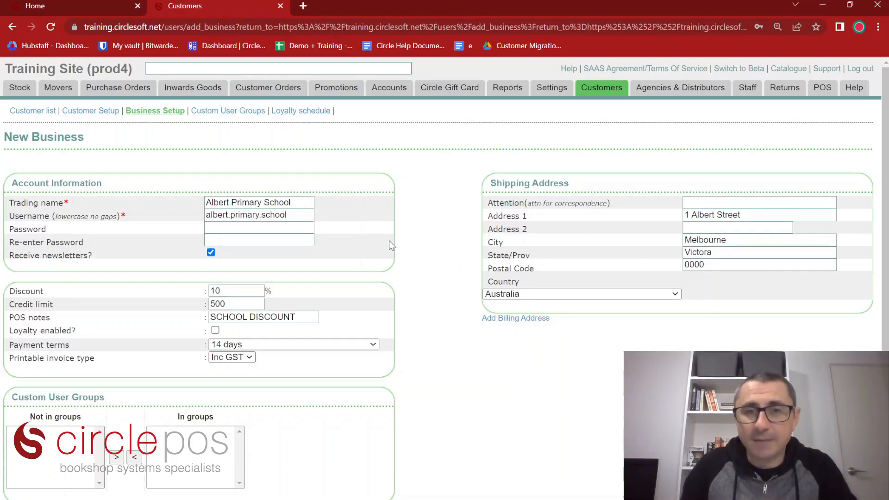
# Set the school's payment terms to 30 Days
pyautogui.scroll(-1, 389, 240)
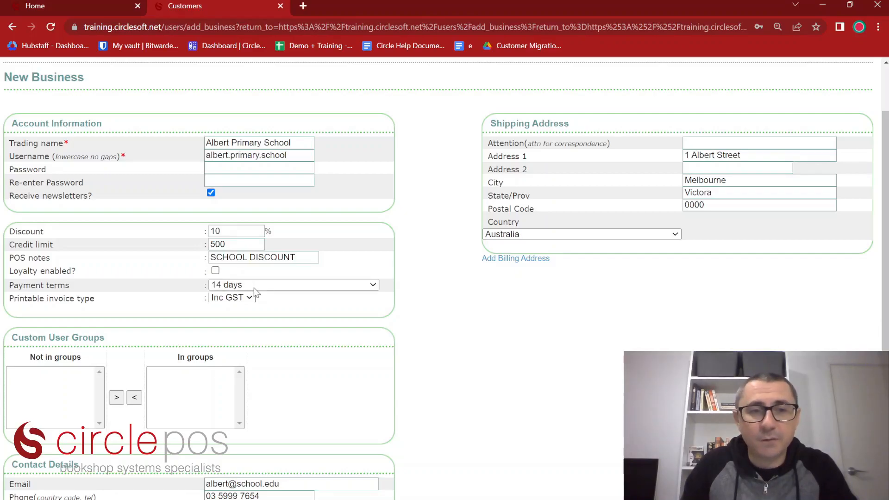
pyautogui.click(289, 291)
pyautogui.click(244, 338)
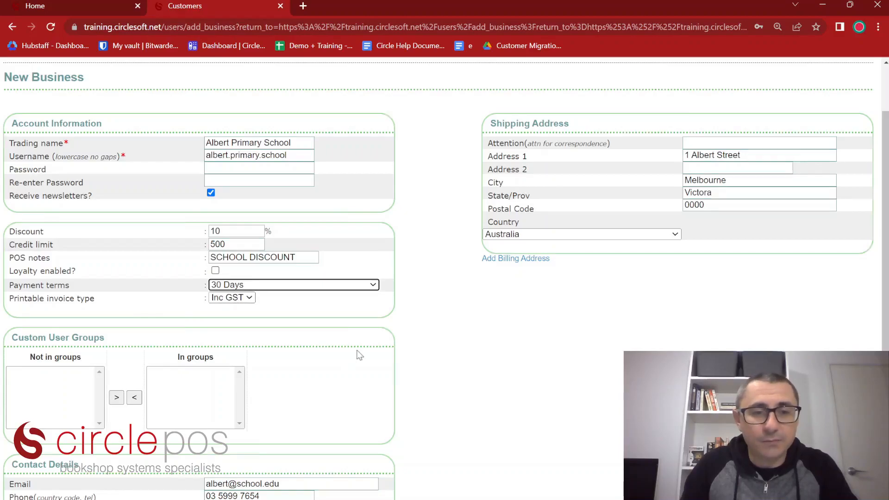
pyautogui.scroll(-2, 357, 353)
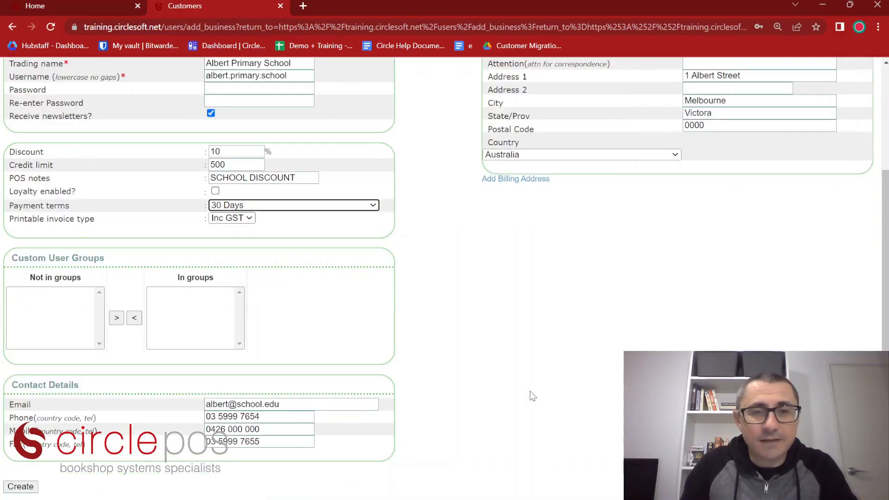
pyautogui.scroll(3, 526, 324)
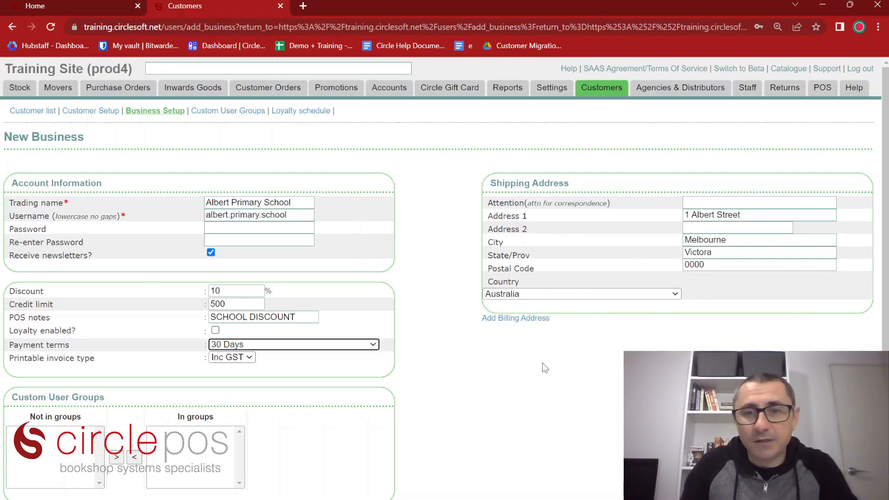
pyautogui.scroll(-3, 388, 319)
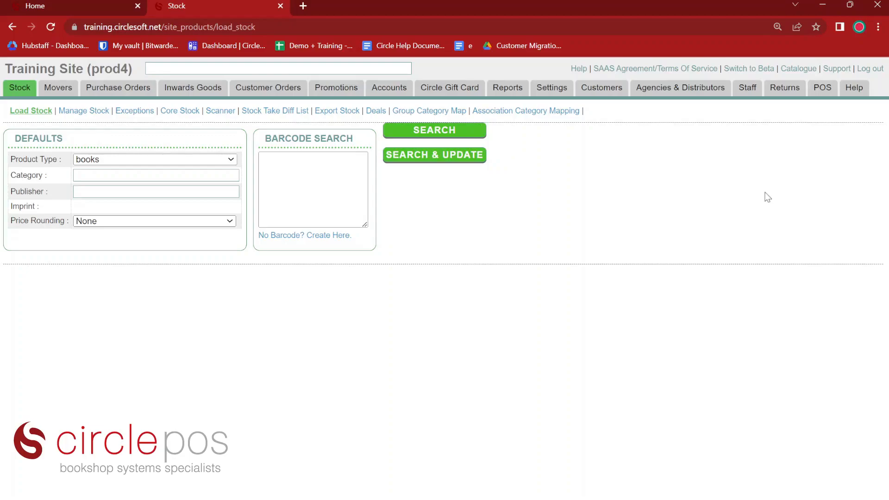
pyautogui.click(313, 175)
pyautogui.hotkey('ctrl', 'v')
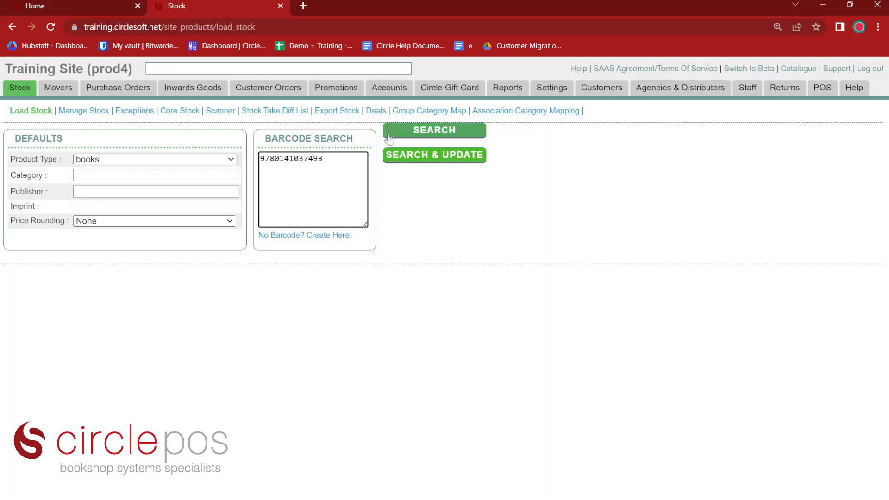
pyautogui.click(422, 132)
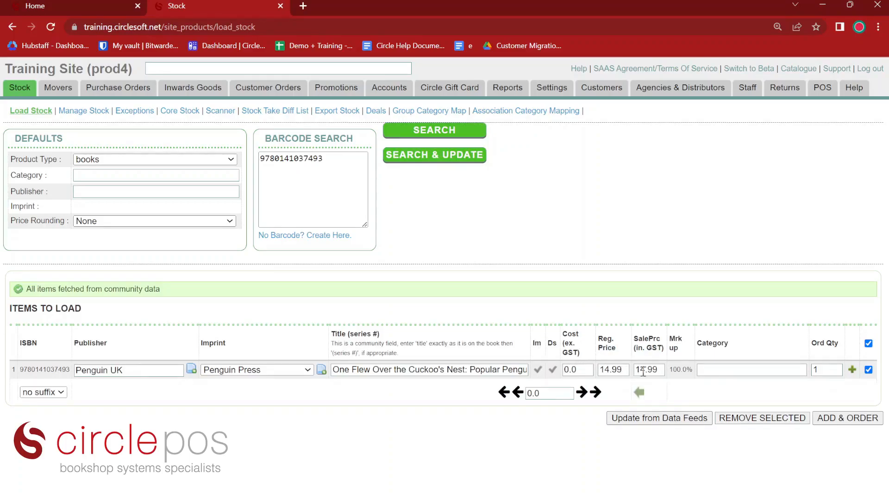
pyautogui.click(741, 369)
pyautogui.write('class')
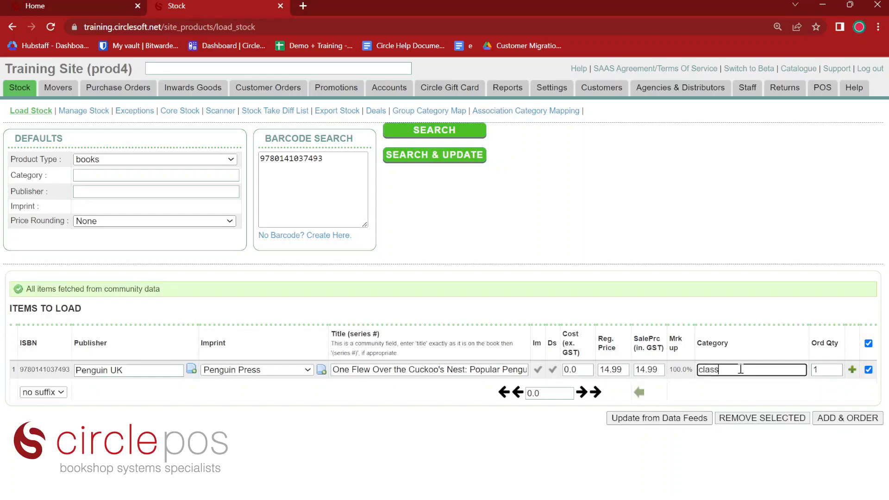
pyautogui.click(740, 384)
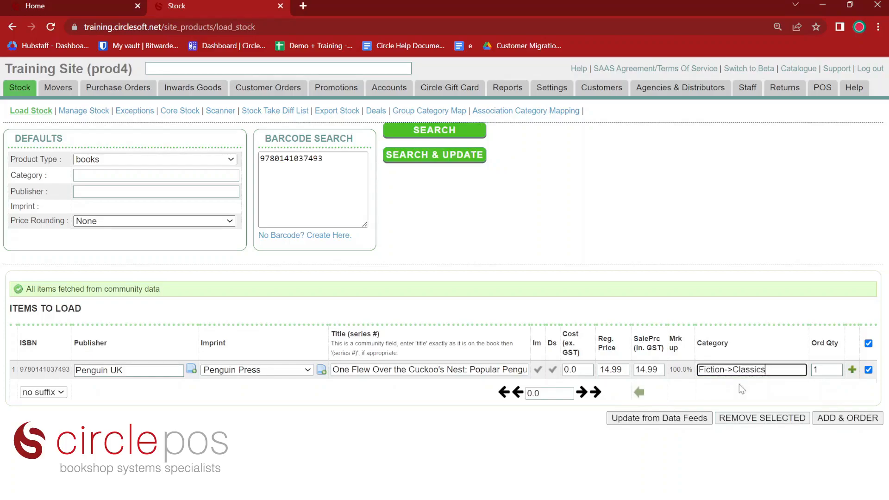
pyautogui.click(850, 419)
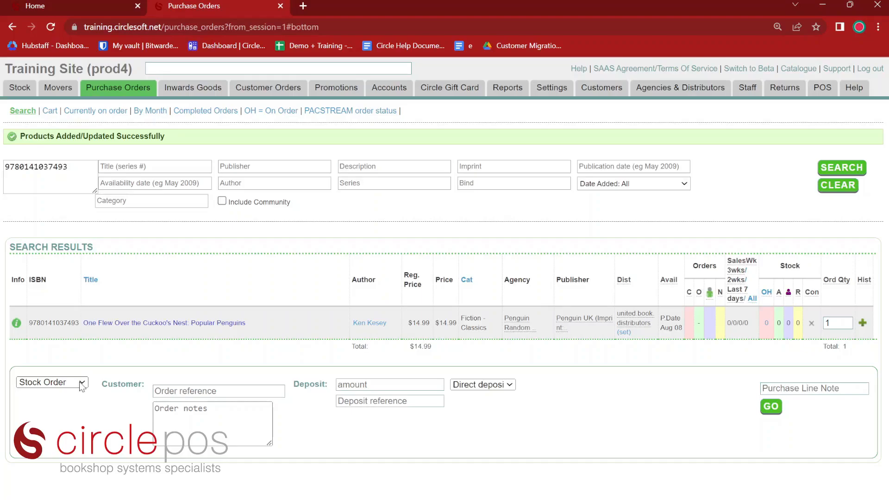
# Make it a special order and attach the existing customer found by surname search
pyautogui.click(67, 405)
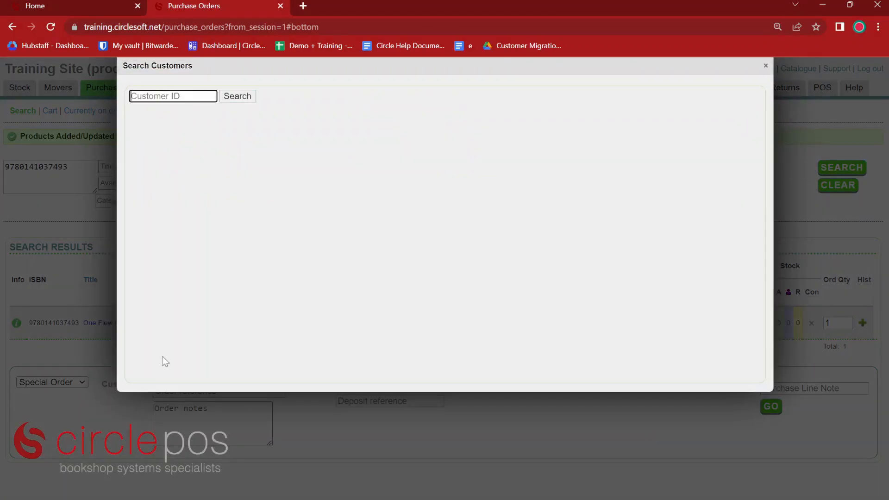
pyautogui.write('camus')
pyautogui.press('Return')
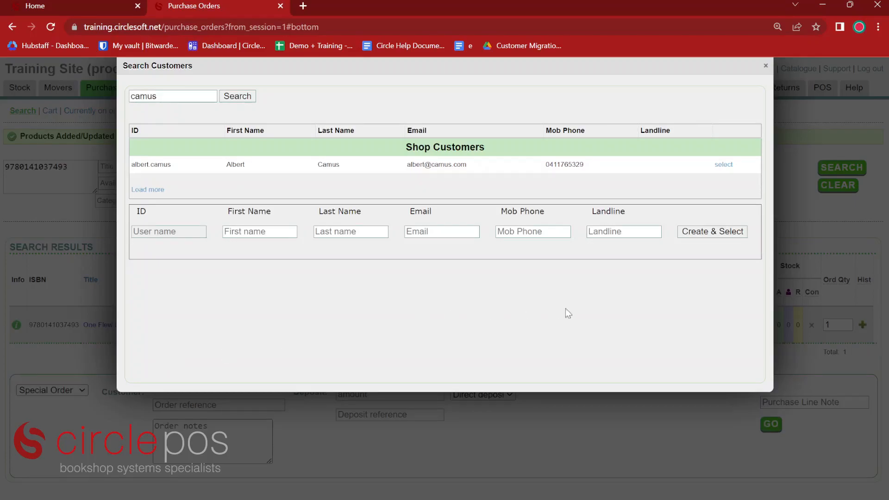
pyautogui.click(724, 166)
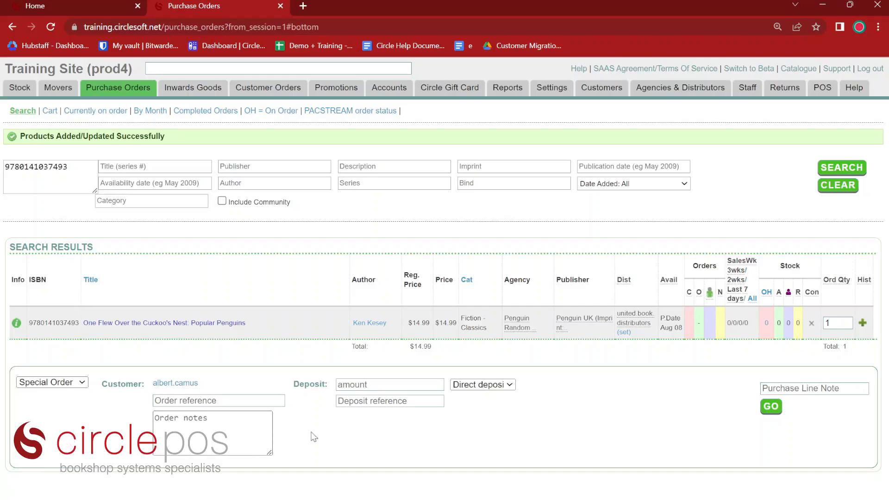
# Take a 14.99 card deposit and submit the special order
pyautogui.click(370, 385)
pyautogui.write('14.99')
pyautogui.click(544, 377)
pyautogui.click(487, 468)
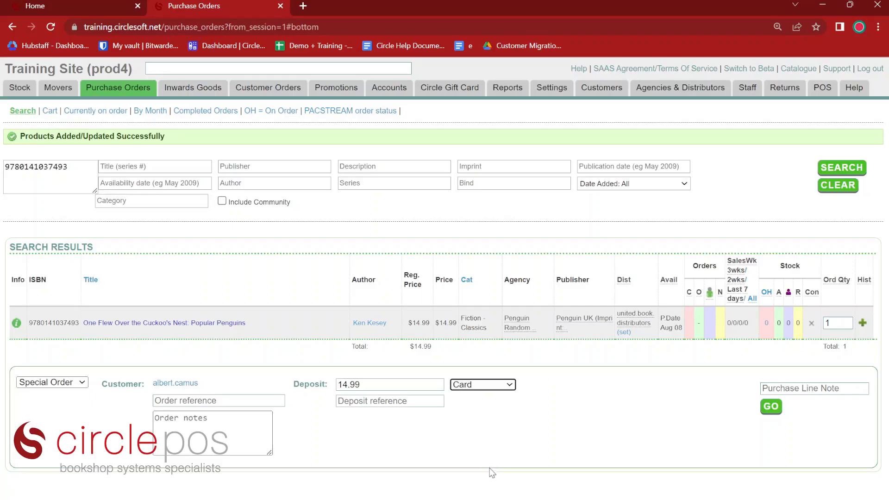
pyautogui.click(770, 408)
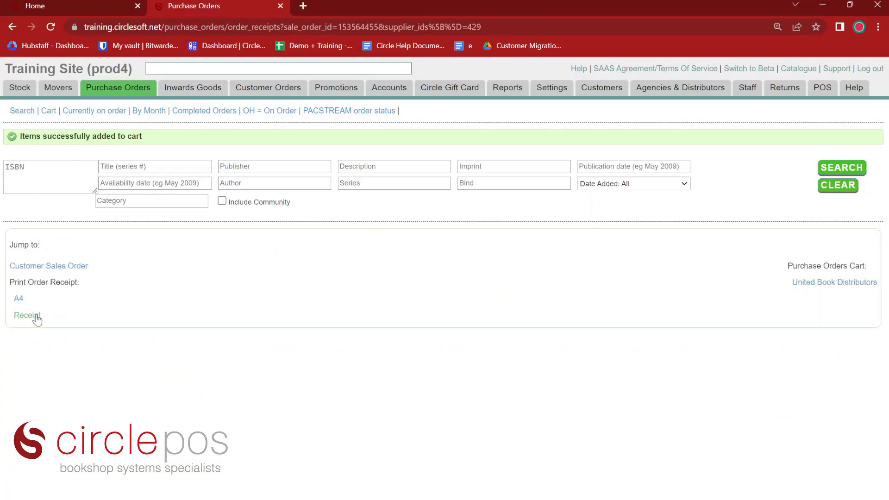
# Check the order receipt and the title's customer order in the United Book Distributors cart
pyautogui.click(27, 315)
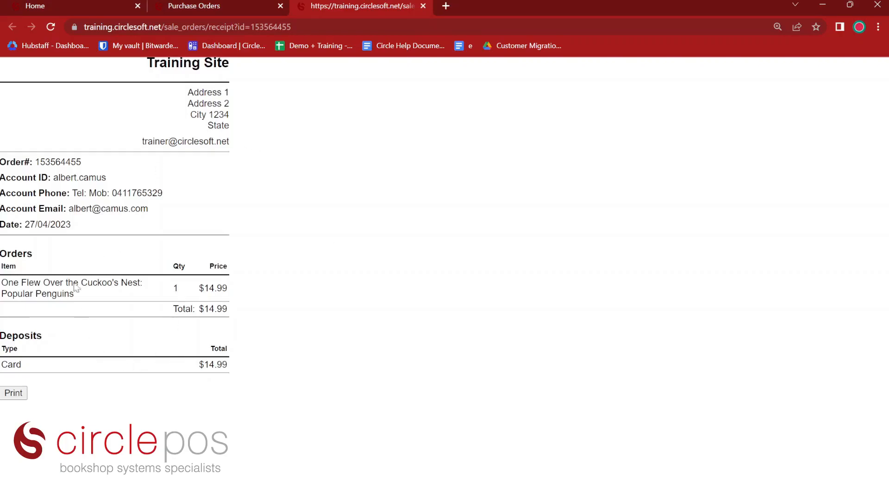
pyautogui.click(423, 5)
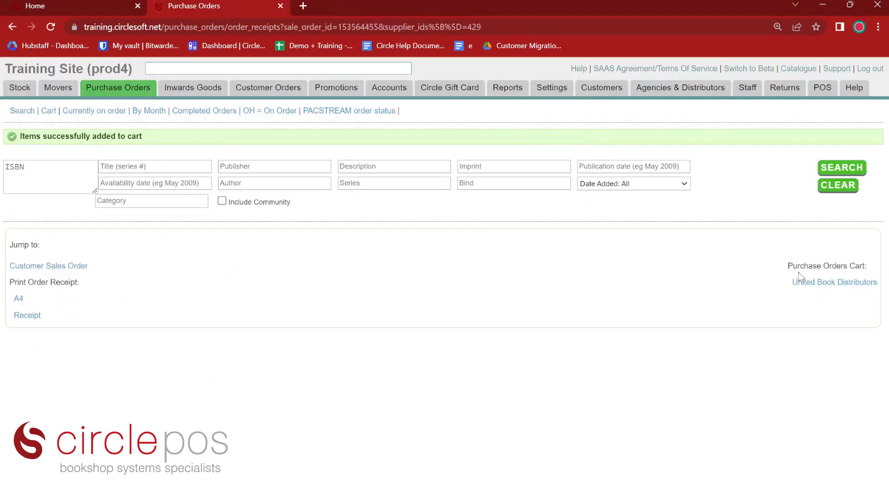
pyautogui.click(820, 284)
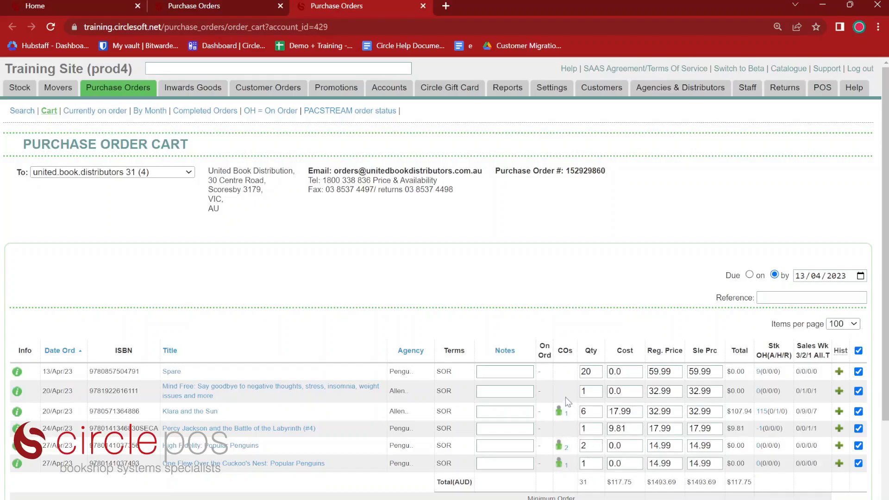
pyautogui.click(559, 464)
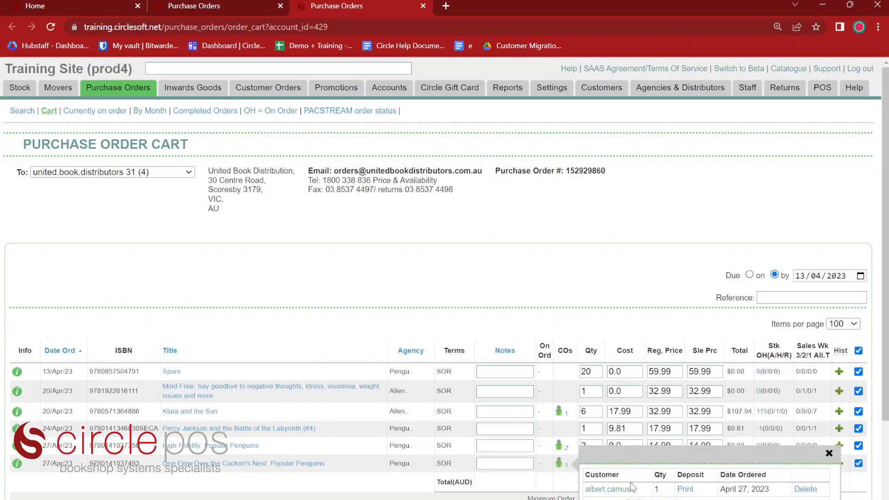
pyautogui.scroll(-3, 806, 461)
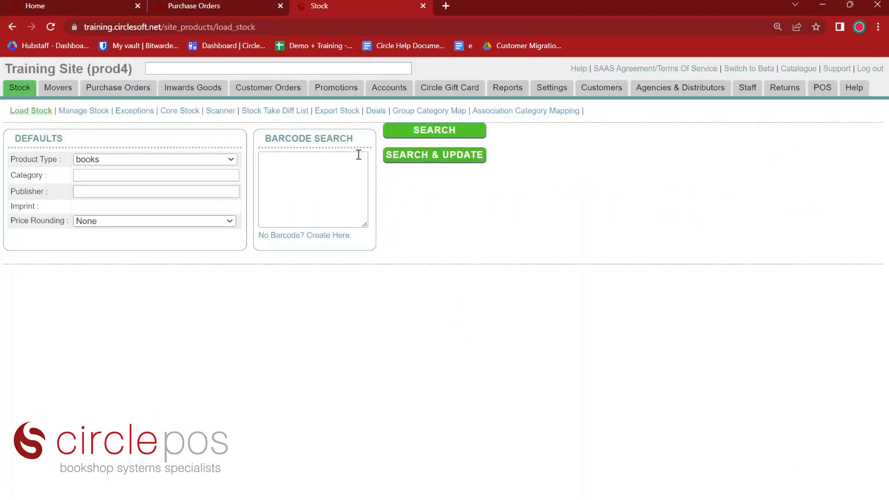
# Look up the pasted barcode and add One Flew Over the Cuckoo's Nest for ordering
pyautogui.click(317, 162)
pyautogui.hotkey('ctrl', 'v')
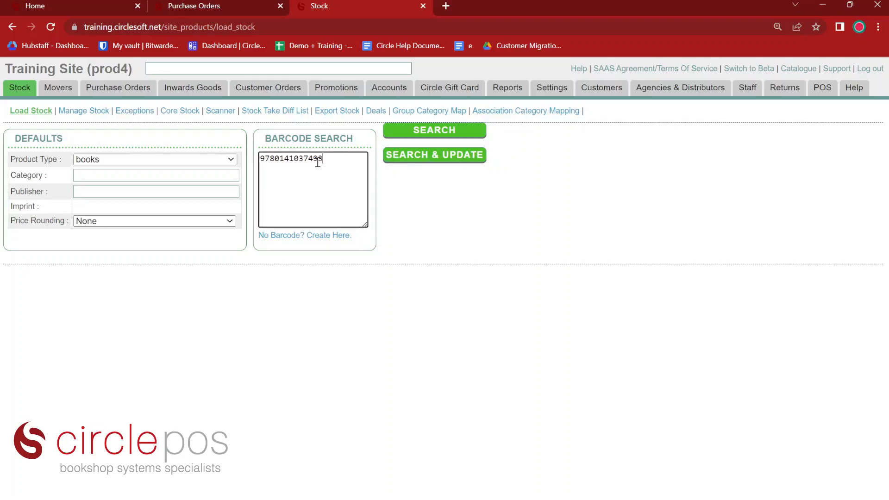
pyautogui.click(434, 130)
pyautogui.click(847, 418)
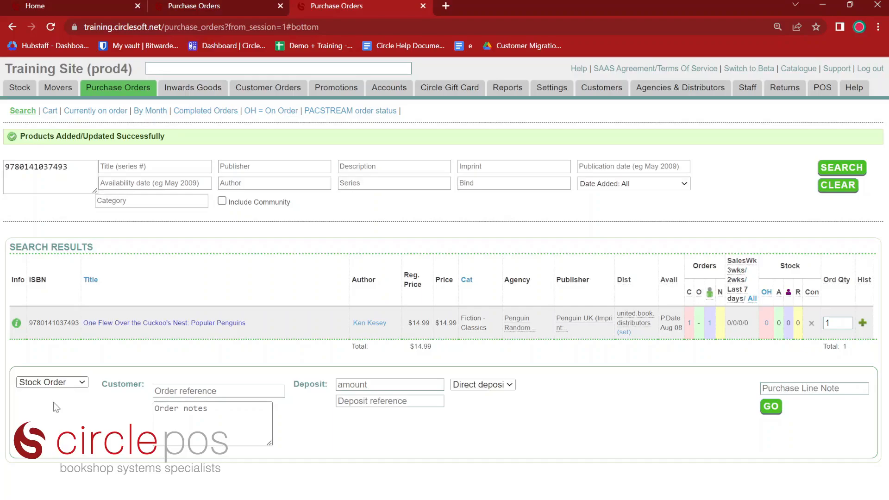
# Make it a special order for a newly created customer with name and mobile number, no deposit
pyautogui.click(54, 402)
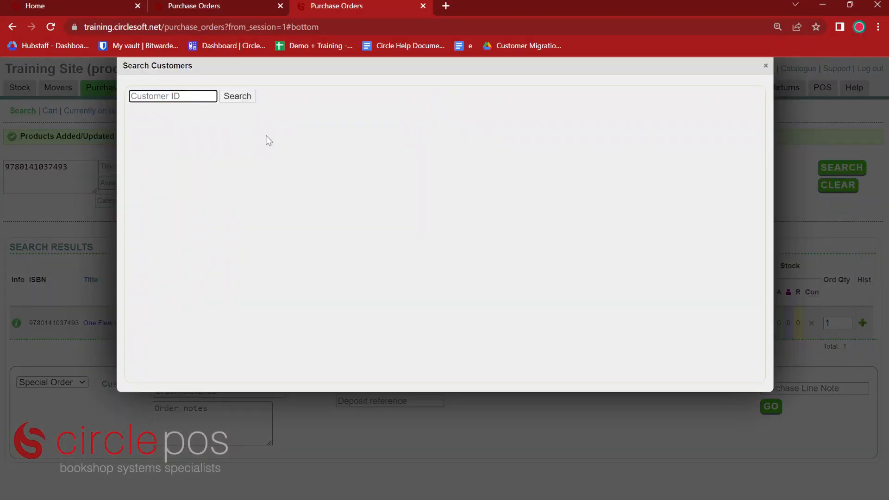
pyautogui.write('Ken Kesey')
pyautogui.press('Return')
pyautogui.click(259, 215)
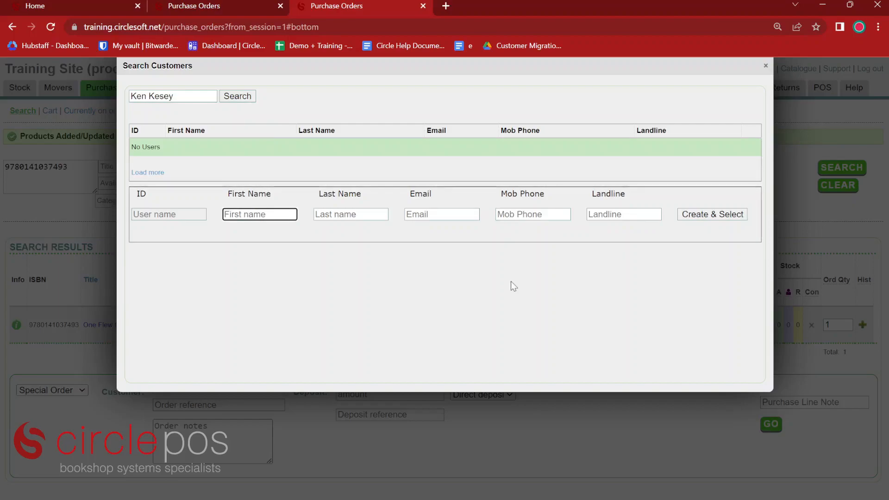
pyautogui.write('Ken')
pyautogui.press('Tab')
pyautogui.write('Kesey')
pyautogui.press('Tab')
pyautogui.press('Tab')
pyautogui.write('0433 999 999')
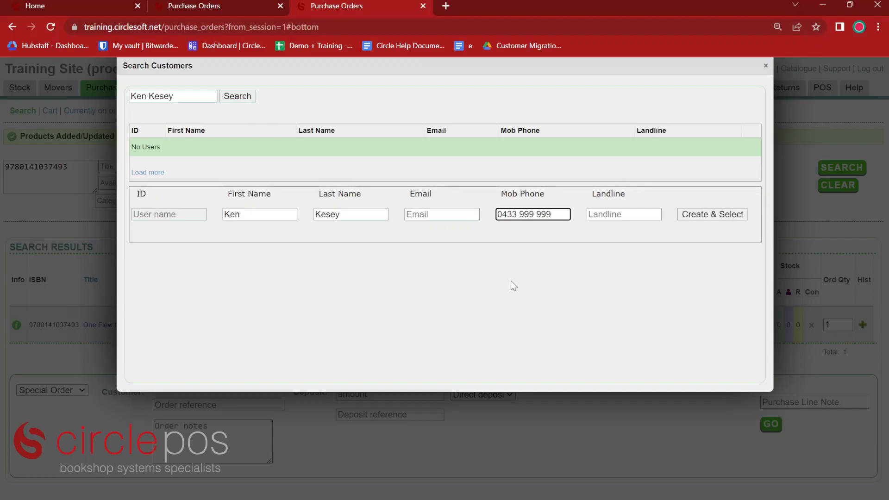
pyautogui.click(722, 214)
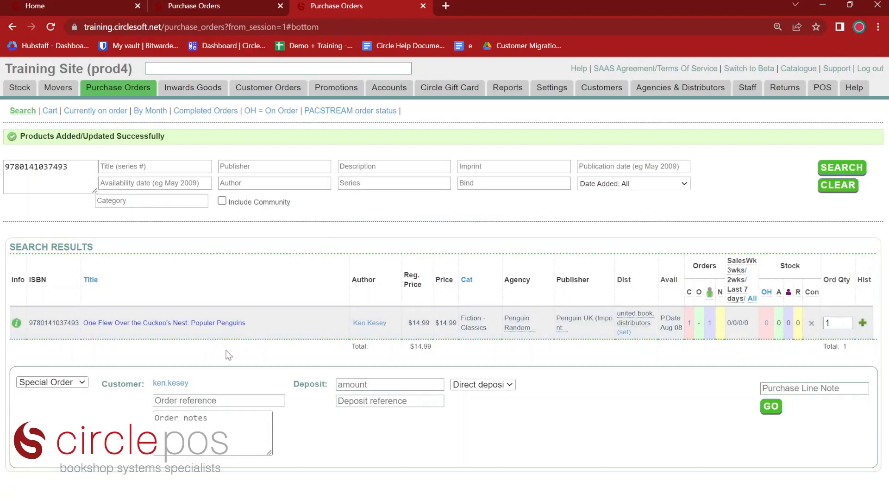
pyautogui.click(401, 386)
pyautogui.click(373, 429)
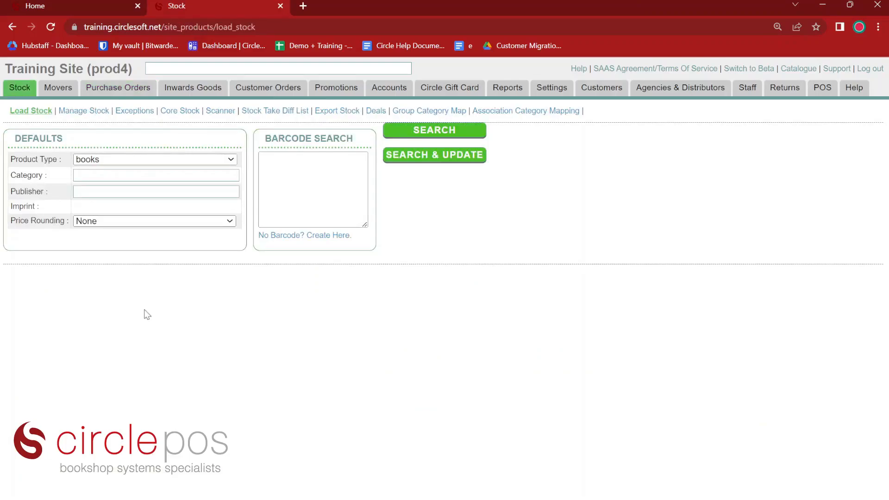
# Find Harry: Life, Loss, and Love by ISBN and check its outstanding supplier orders
pyautogui.click(289, 71)
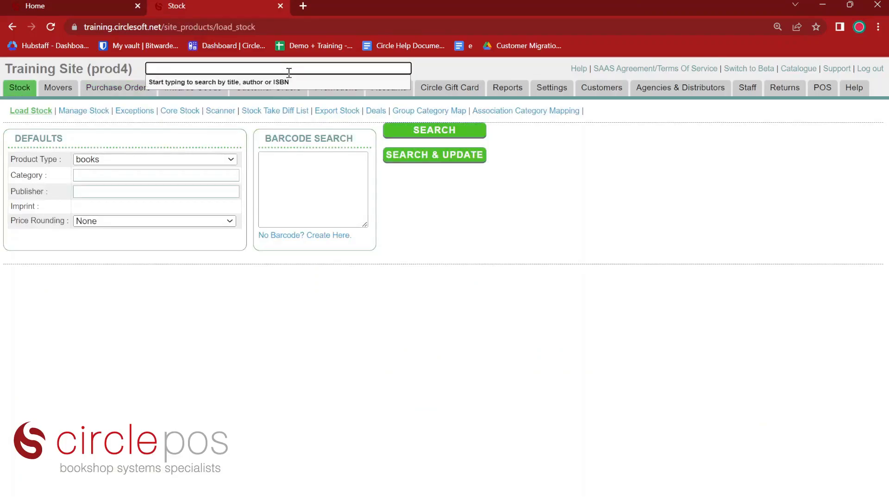
pyautogui.hotkey('ctrl', 'v')
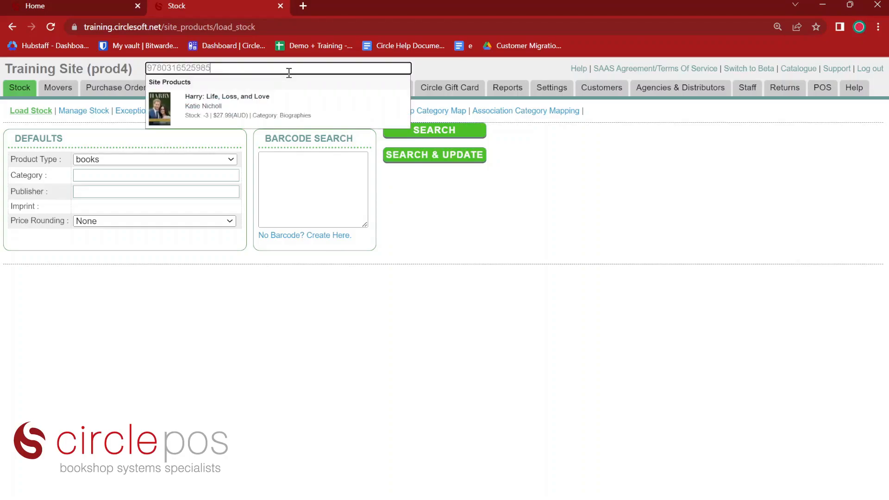
pyautogui.click(270, 97)
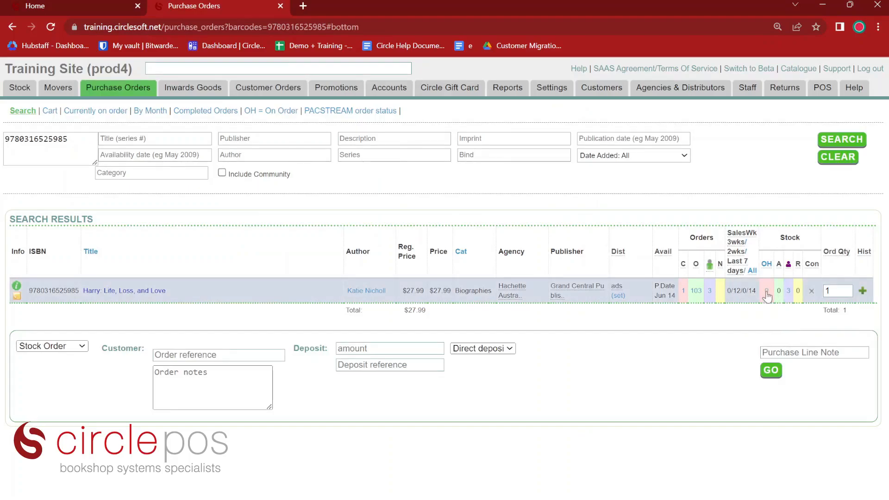
pyautogui.click(697, 292)
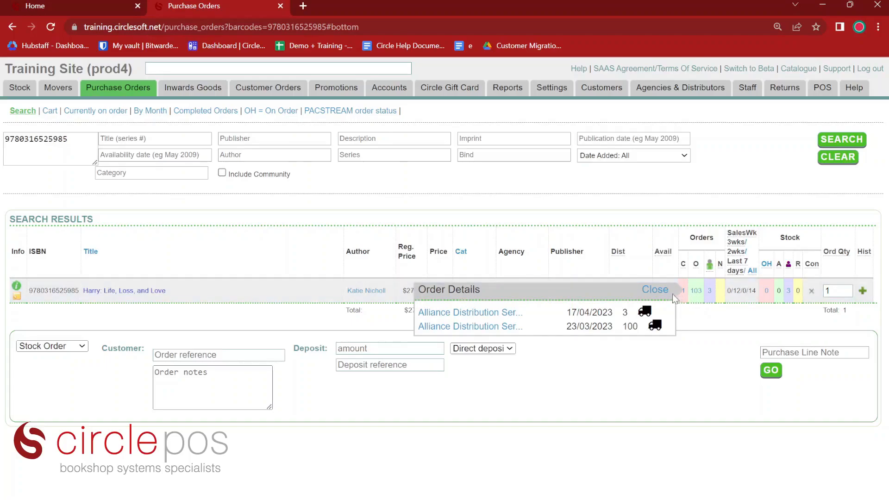
pyautogui.click(655, 289)
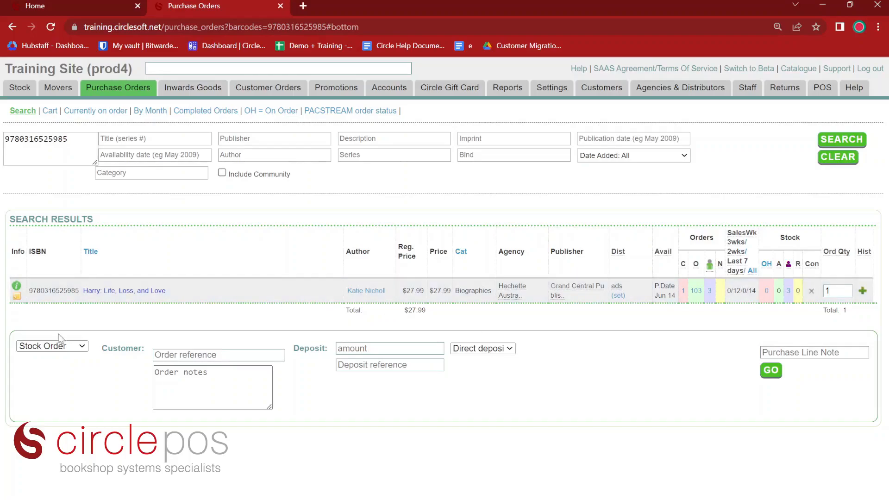
# Place an Order Hold on the title for the existing customer found by name search
pyautogui.click(47, 375)
pyautogui.write('albert')
pyautogui.press('Return')
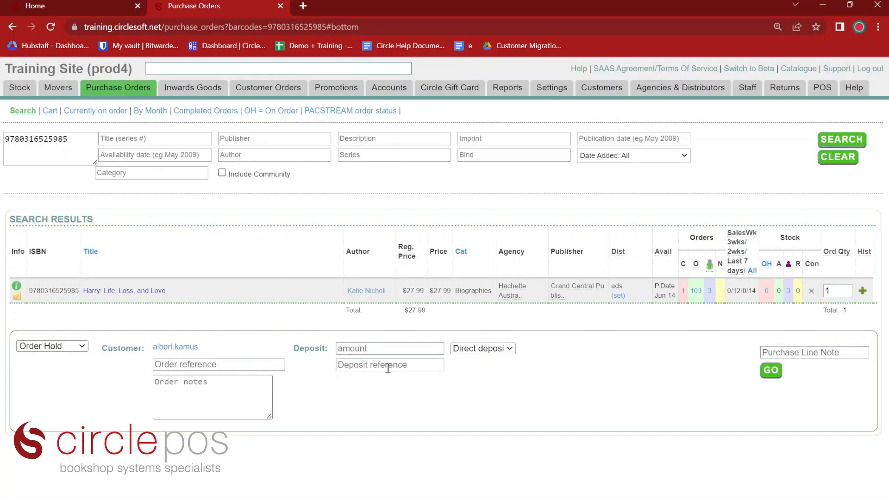
pyautogui.click(769, 371)
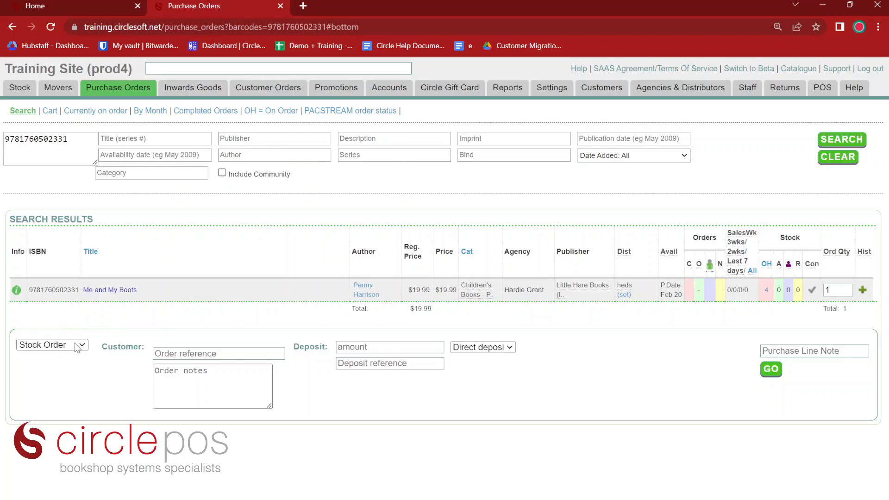
# Reserve the in-stock copy of Me and My Boots for the customer and open its receipt
pyautogui.click(57, 387)
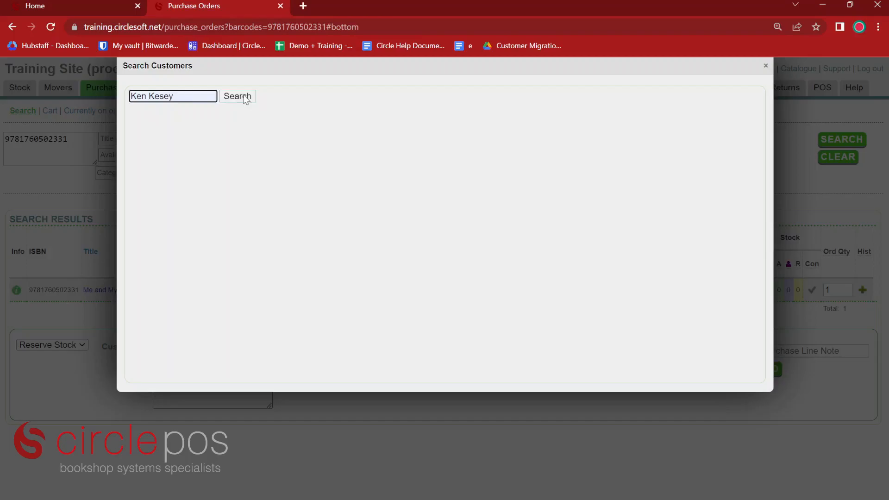
pyautogui.click(237, 97)
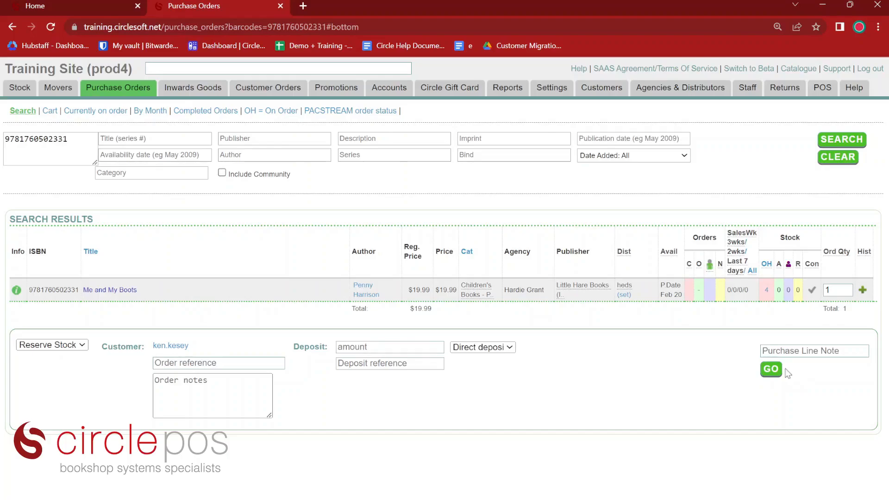
pyautogui.click(771, 371)
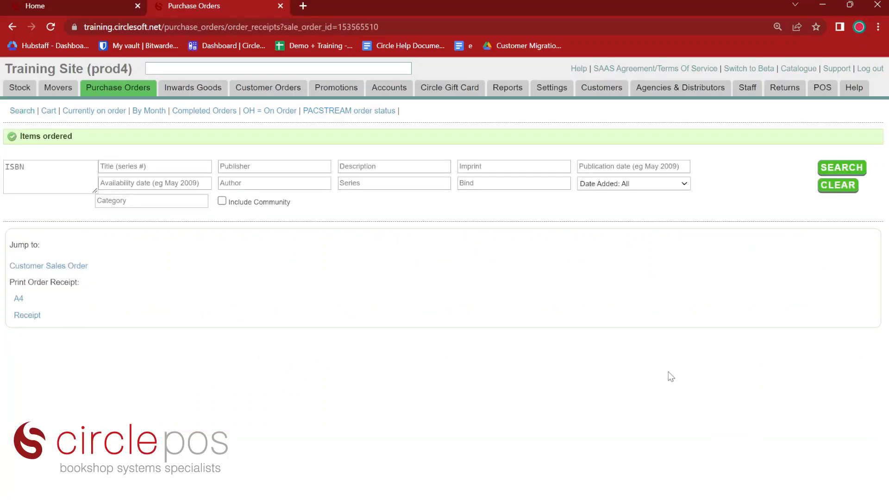
pyautogui.click(30, 319)
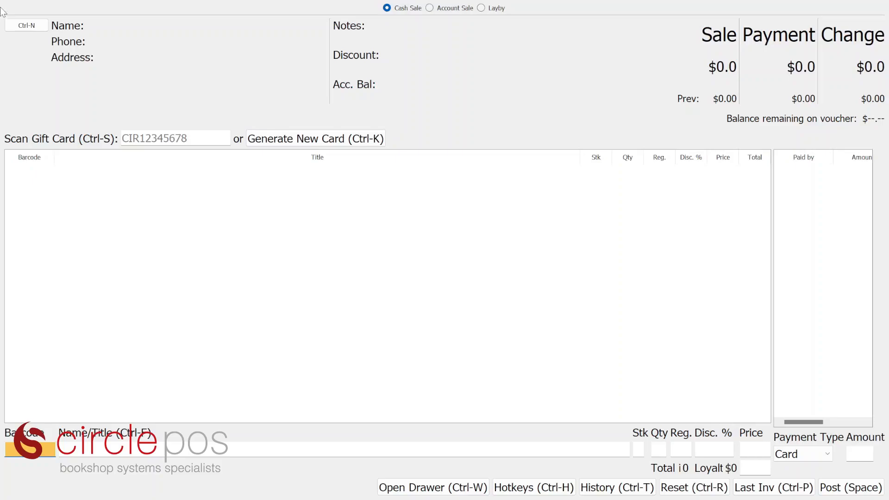
# Look up the customer by surname and attach them to the sale (0% discount, $0.00 balance)
pyautogui.click(22, 28)
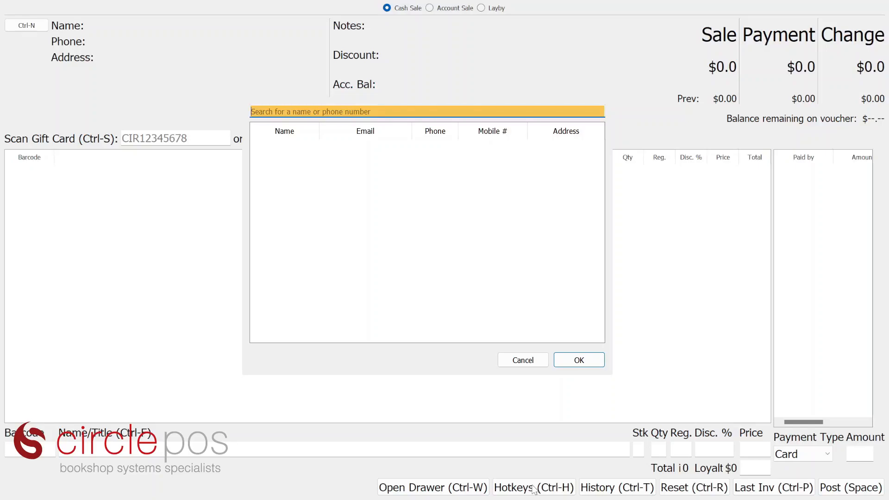
pyautogui.write('kamus')
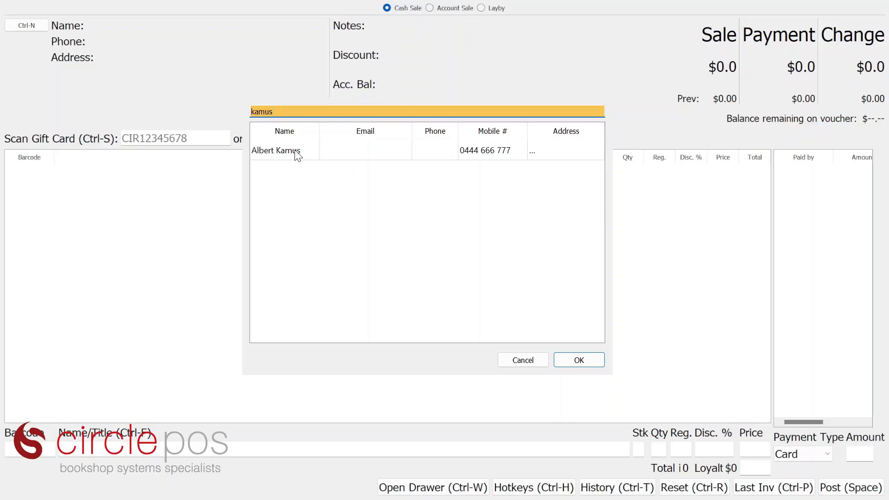
pyautogui.click(295, 151)
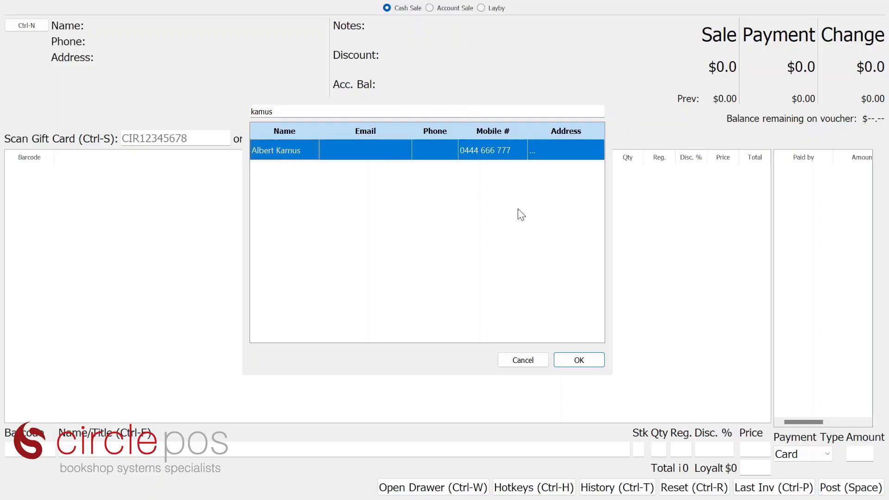
pyautogui.click(578, 360)
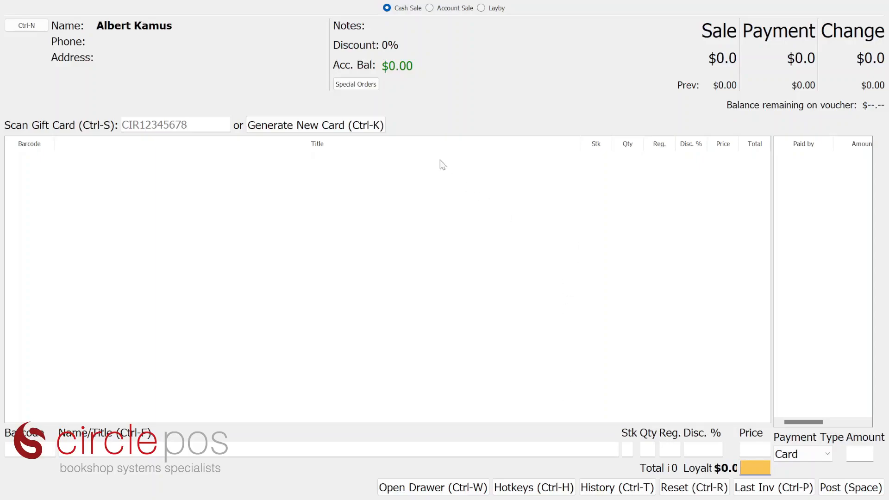
# Load the customer's special order High Fidelity: Popular Penguins and pay the $14.99 by card
pyautogui.click(355, 86)
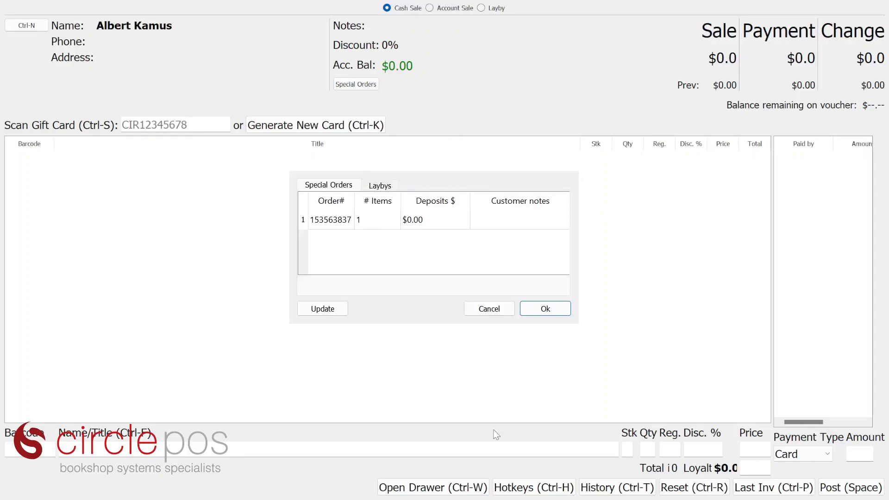
pyautogui.click(347, 226)
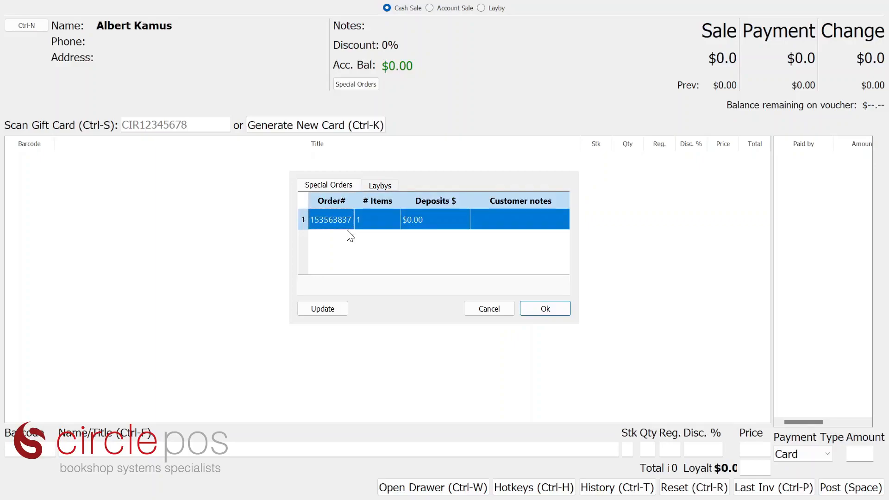
pyautogui.click(546, 310)
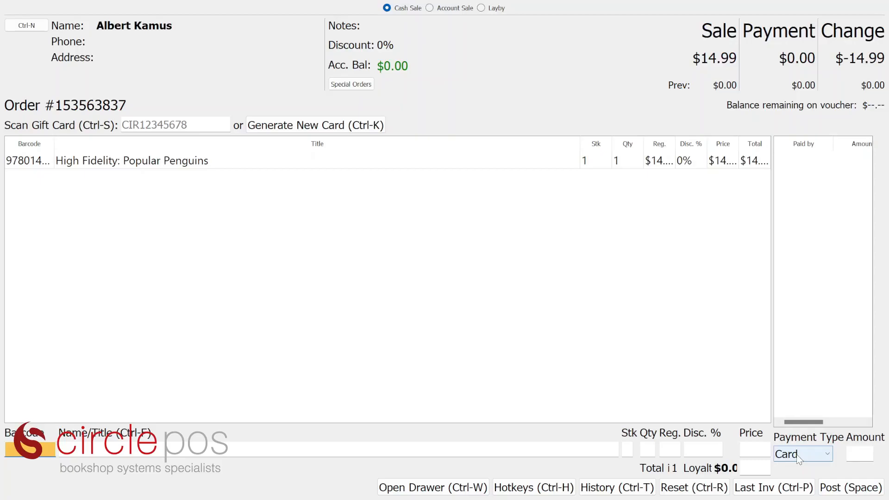
pyautogui.press('Return')
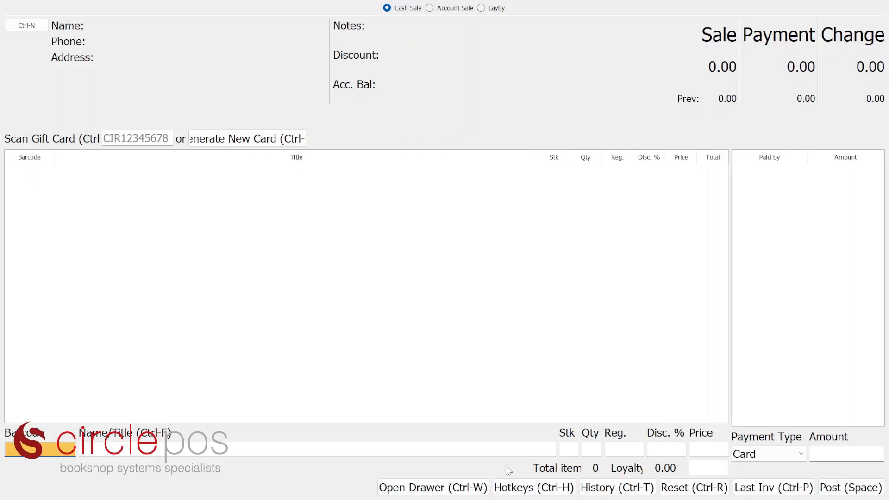
# Generate a new gift card worth 50.00 and add it to the sale
pyautogui.click(235, 140)
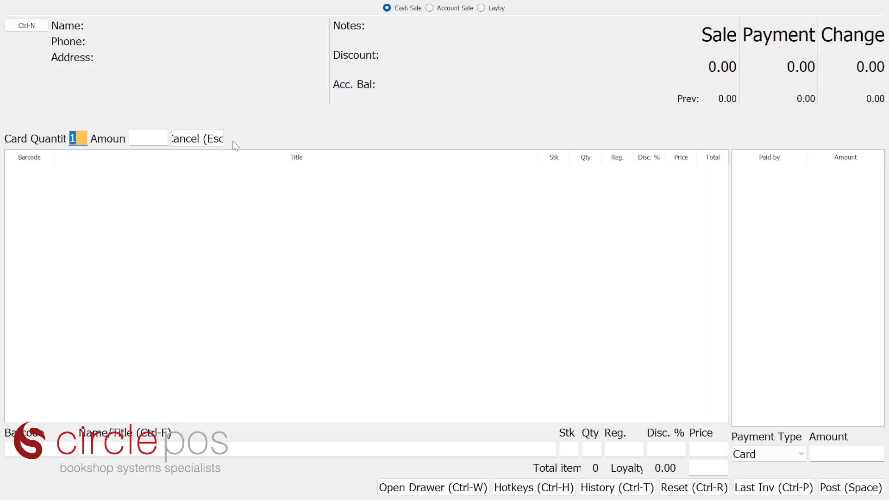
pyautogui.press('Tab')
pyautogui.write('50.00')
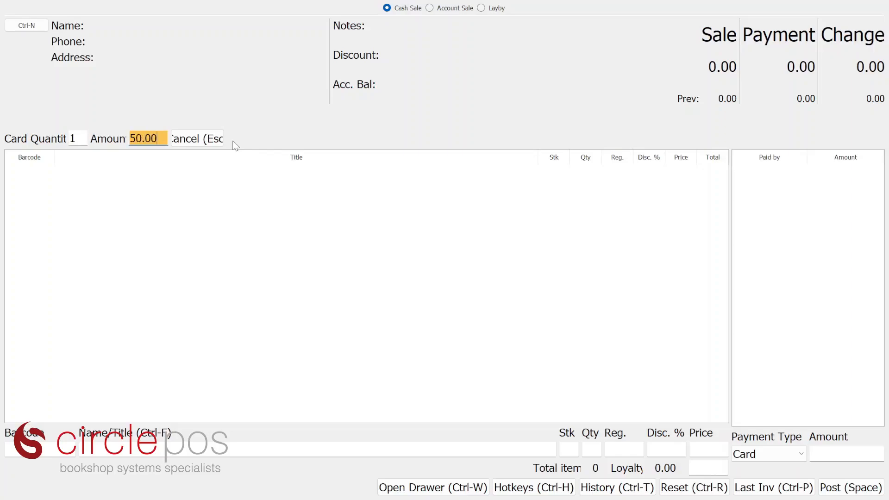
pyautogui.press('Return')
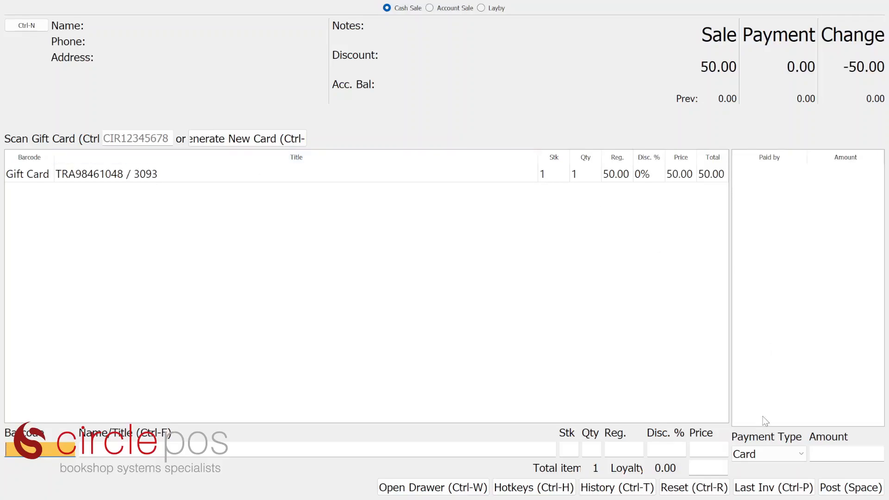
# Take the $50.00 payment by card and post the gift card sale
pyautogui.press('Return')
pyautogui.press('Return')
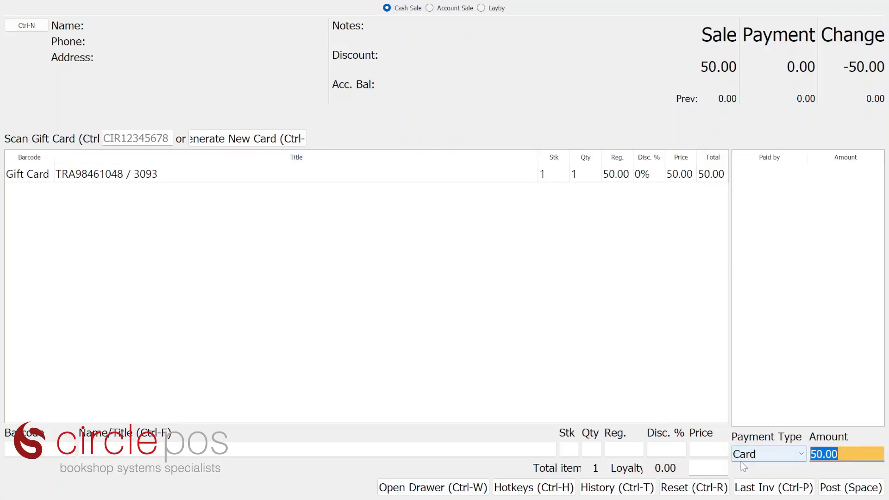
pyautogui.press('Return')
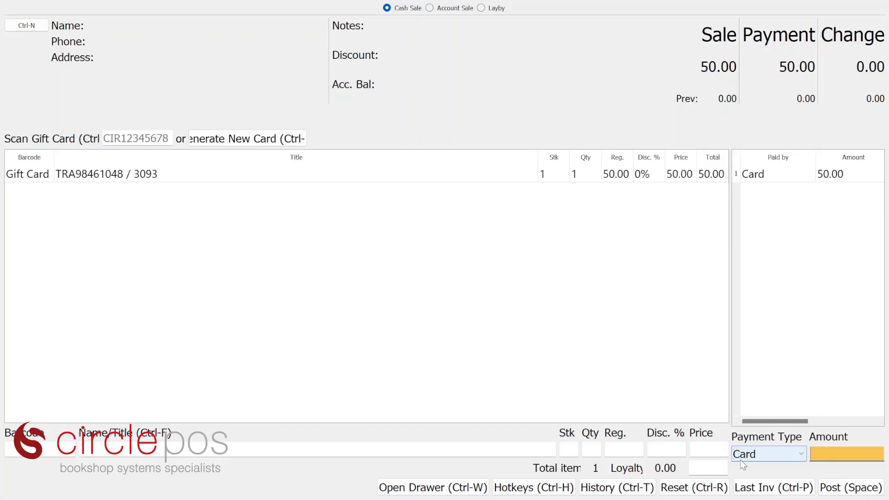
pyautogui.press('Return')
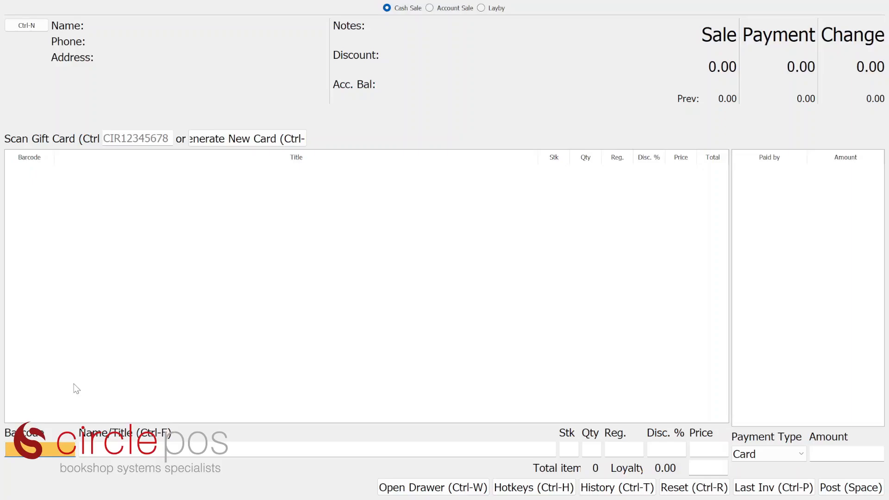
# Scan Fever Pitch and My Family and Other Animals into the sale by barcode
pyautogui.write('9780141034539')
pyautogui.press('Return')
pyautogui.write('978014')
pyautogui.press('Return')
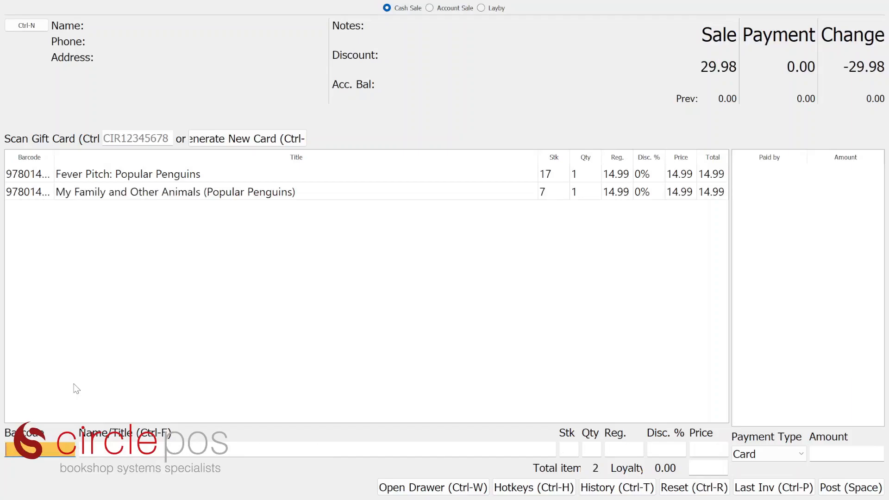
# Pay the 29.98 total with the gift card by entering its code, then post the sale
pyautogui.click(793, 450)
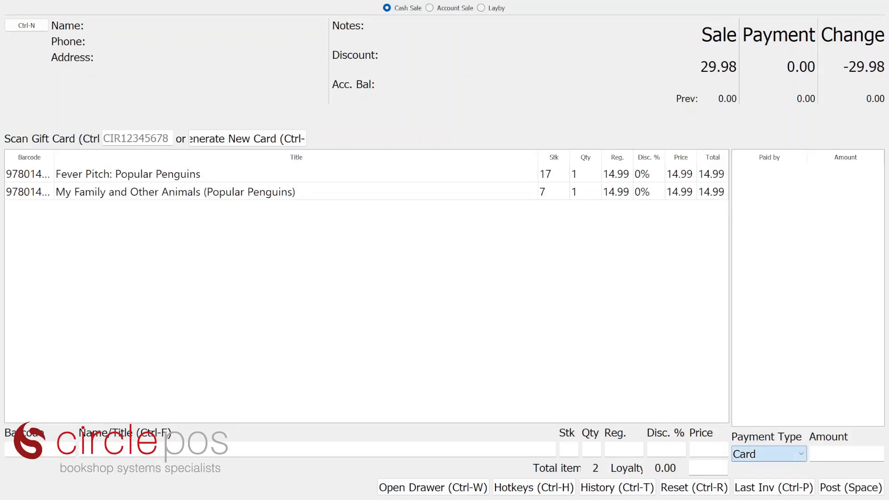
pyautogui.click(786, 495)
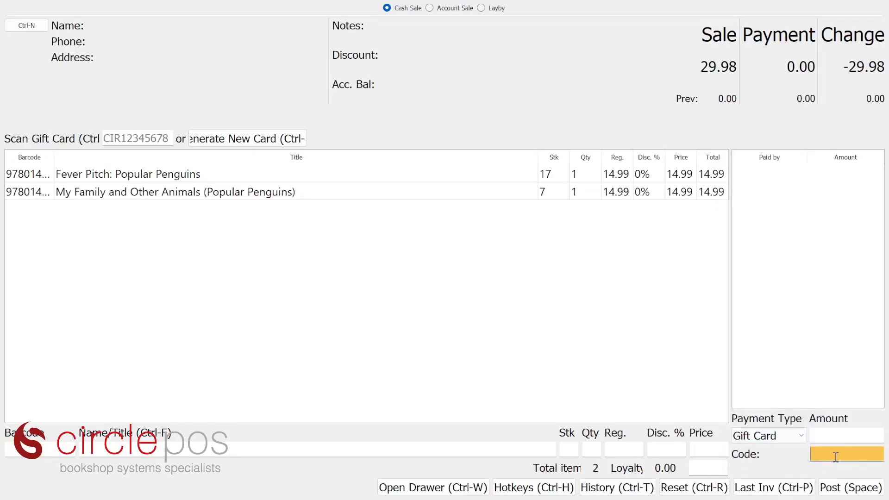
pyautogui.press('Return')
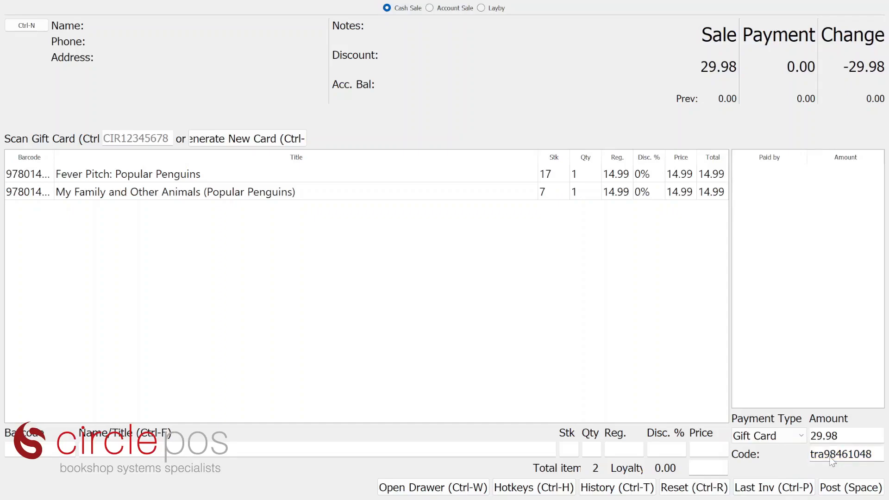
pyautogui.press('Return')
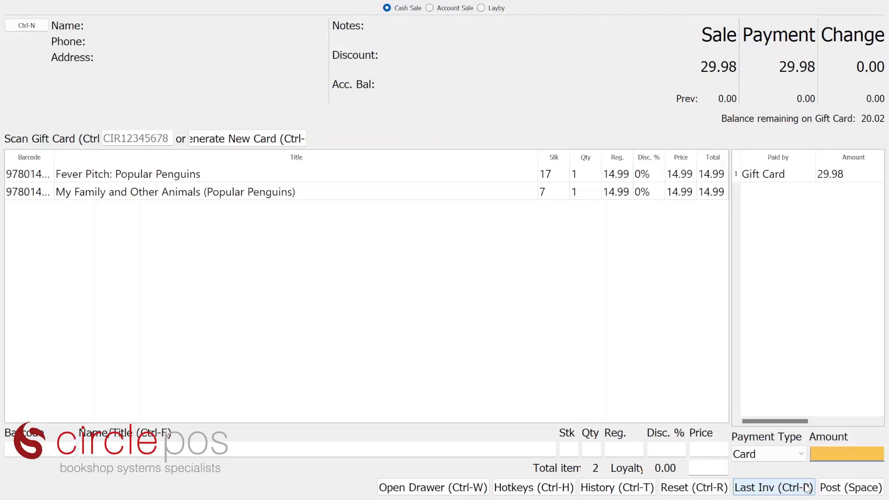
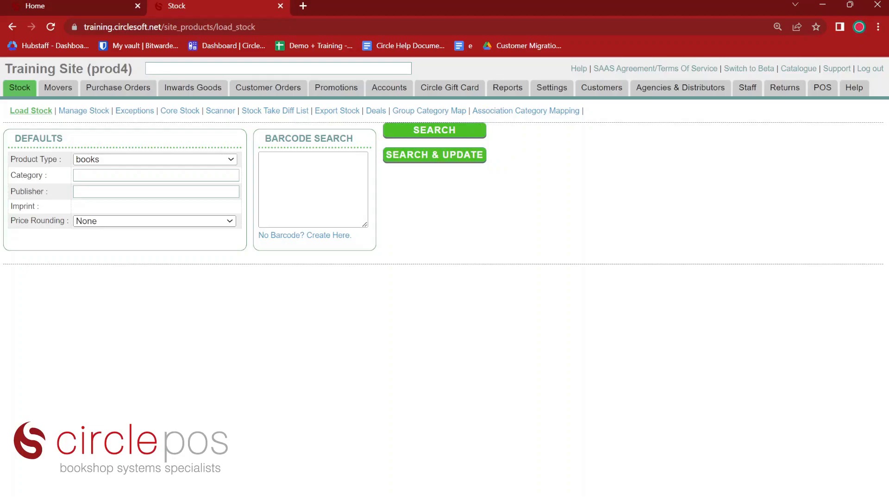
# Run the Movers report from 19-Apr-2023 to 21-Apr-2023 to list titles sold
pyautogui.click(58, 88)
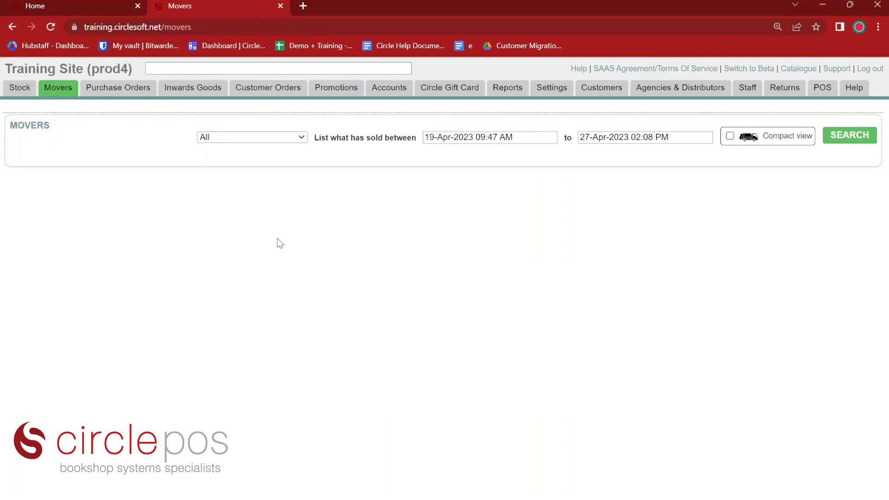
pyautogui.click(644, 137)
pyautogui.click(705, 272)
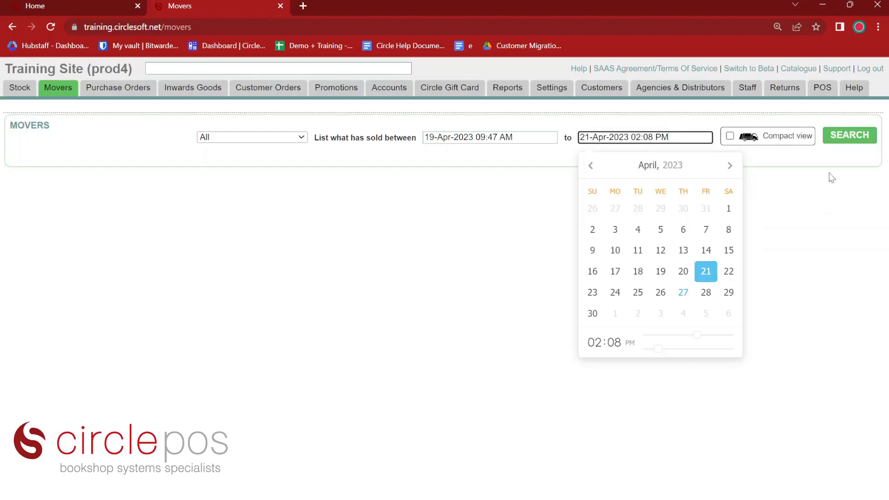
pyautogui.click(846, 139)
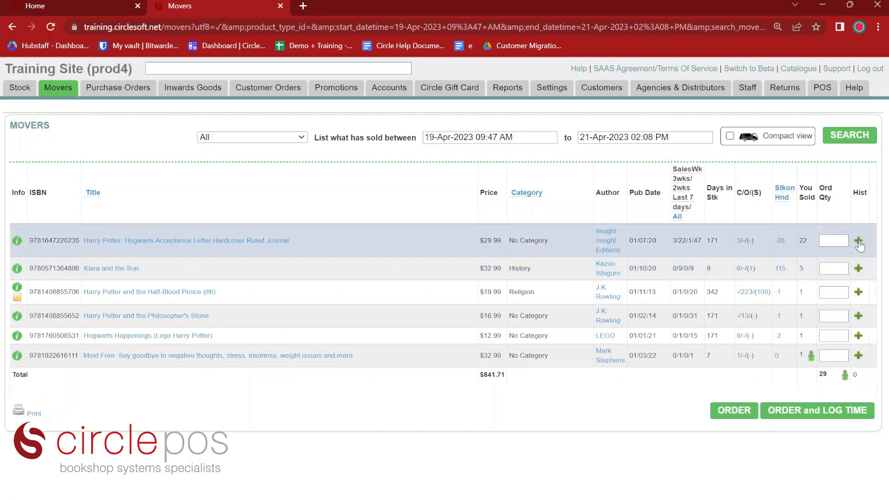
# Enter order quantities 5, 7 and 4 for the journal, Klara and the Sun, and Half-Blood Prince
pyautogui.click(858, 242)
pyautogui.click(836, 240)
pyautogui.write('5')
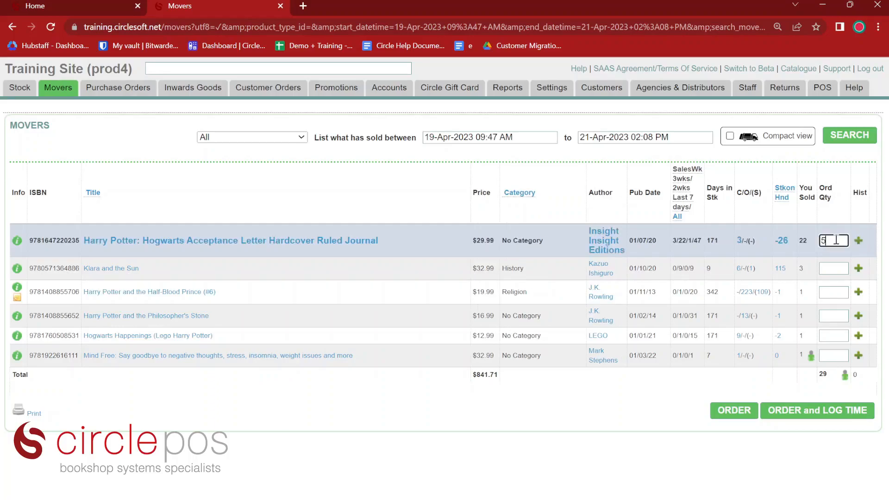
pyautogui.press('Tab')
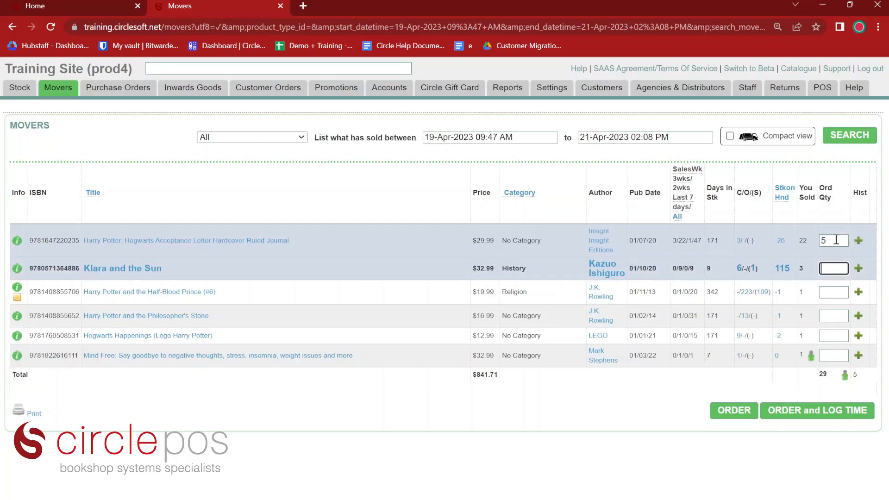
pyautogui.write('7')
pyautogui.press('Tab')
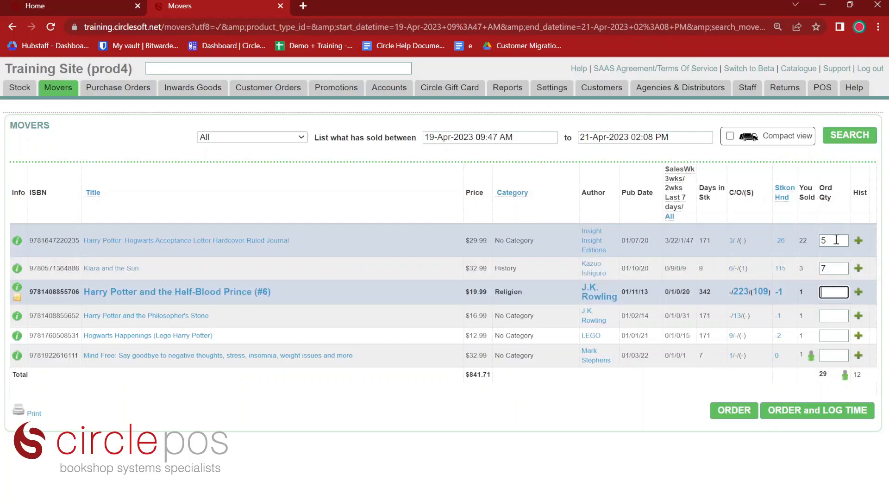
pyautogui.write('4')
pyautogui.press('Tab')
pyautogui.press('Tab')
pyautogui.press('Tab')
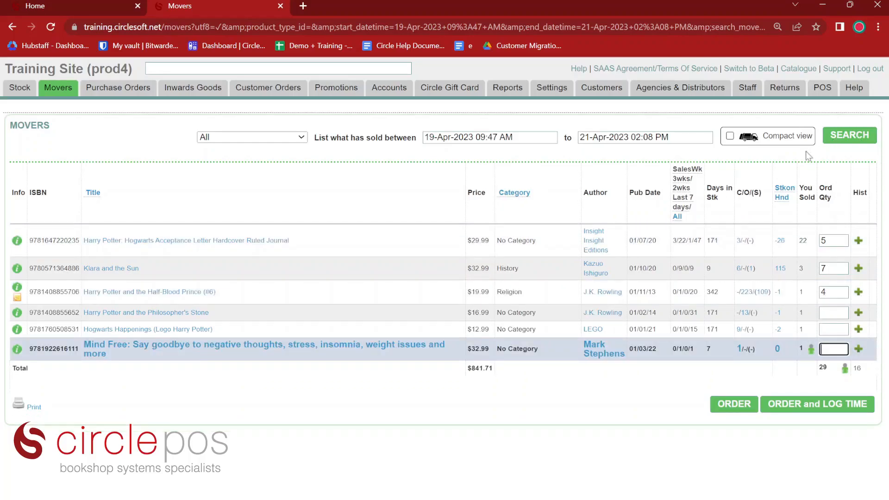
pyautogui.moveTo(811, 351)
# Send the three reorder lines to Purchase Orders, add them to the cart, and reopen Movers
pyautogui.click(791, 403)
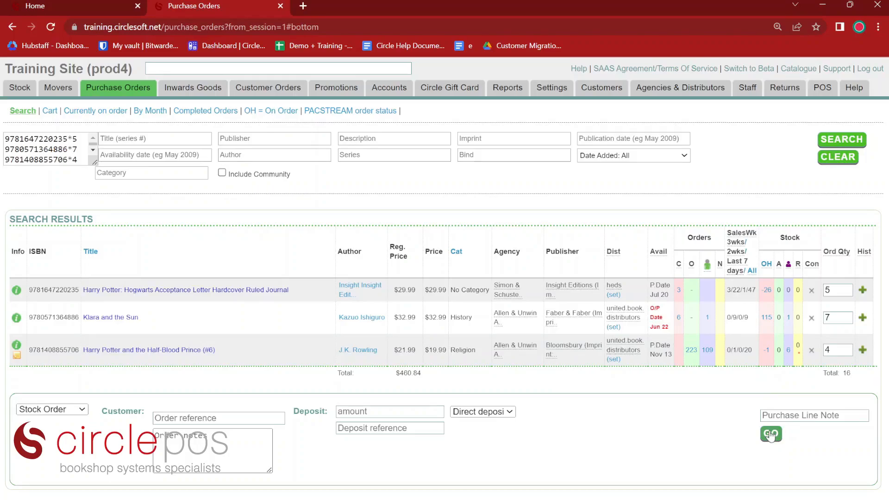
pyautogui.click(771, 434)
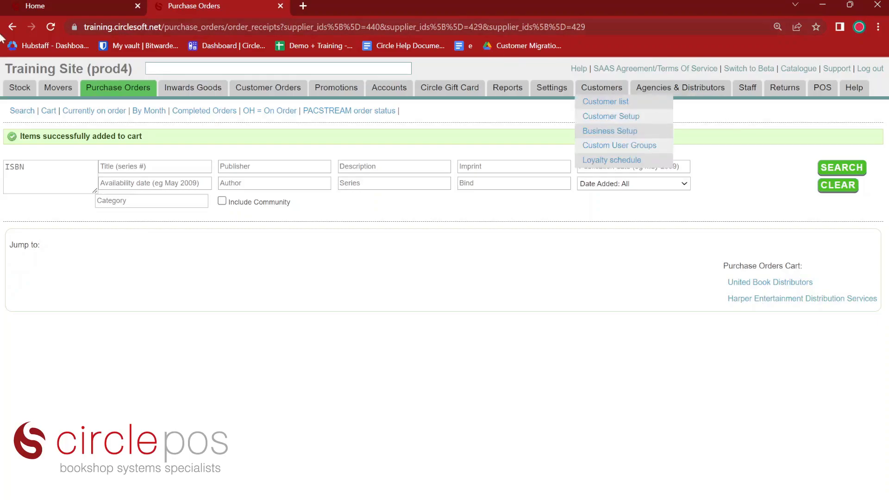
pyautogui.click(53, 94)
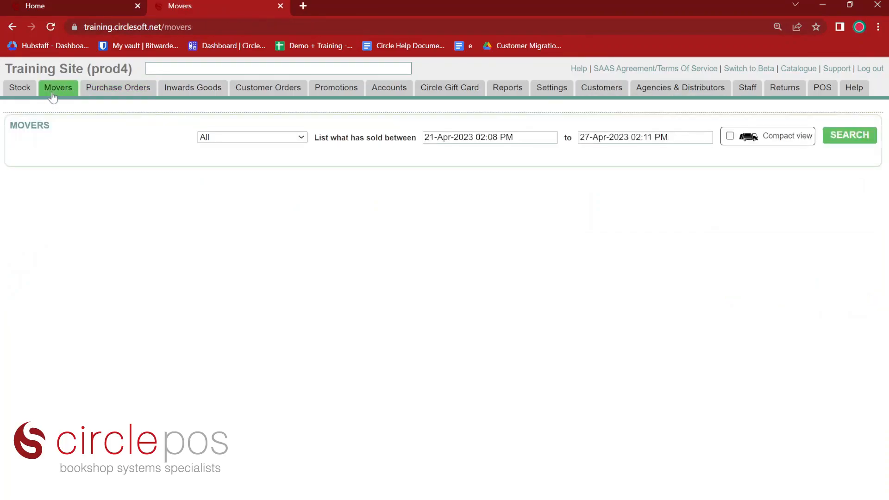